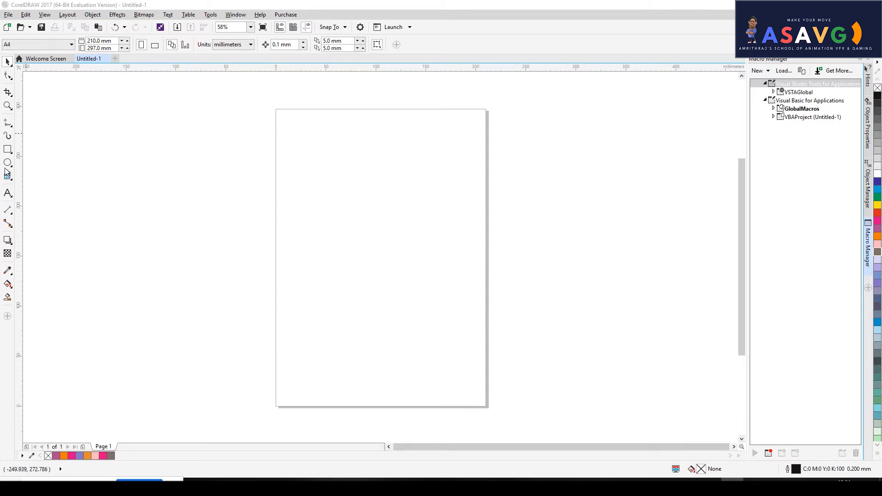
- Draw a rectangle about 56 by 60 mm in the page's upper left area and fill it with yellow
{"action": "left_click", "coordinate": [8, 150]}
{"action": "left_click", "coordinate": [38, 152]}
{"action": "left_click_drag", "start_coordinate": [322, 149], "coordinate": [378, 209]}
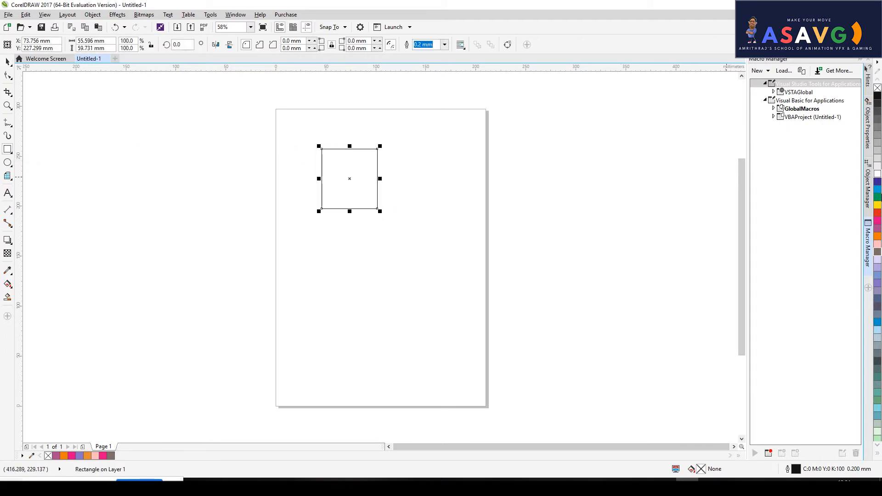
{"action": "left_click", "coordinate": [877, 205]}
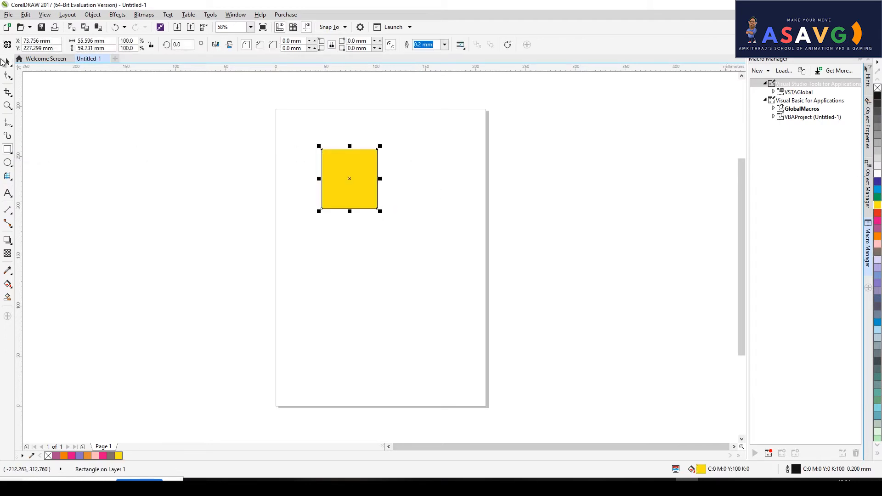
- Draw a circle about 55 by 53 mm below the yellow square and fill it with light pink (C0 M40 Y20 K0)
{"action": "left_click", "coordinate": [8, 164]}
{"action": "left_click", "coordinate": [36, 162]}
{"action": "left_click_drag", "start_coordinate": [322, 241], "coordinate": [376, 295]}
{"action": "left_click", "coordinate": [878, 244]}
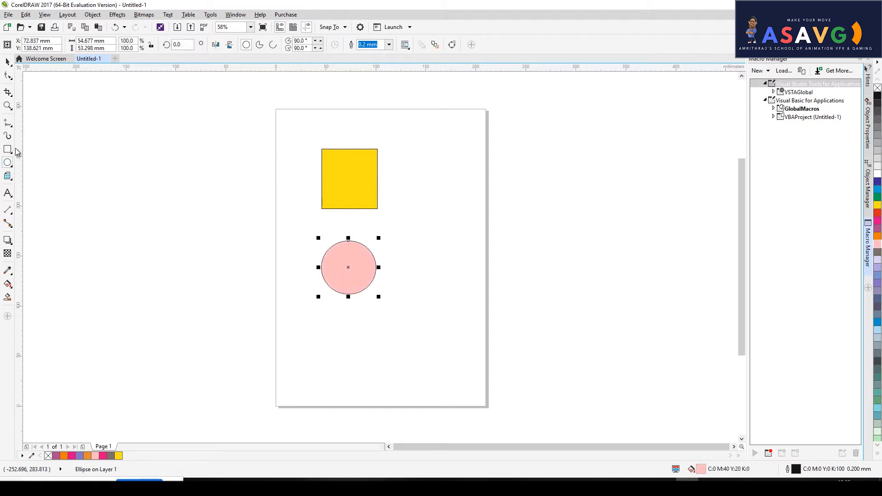
- Draw a five-pointed star about 53 by 52 mm beside the yellow square and fill it with magenta
{"action": "left_click", "coordinate": [8, 165]}
{"action": "left_click", "coordinate": [8, 176]}
{"action": "left_click", "coordinate": [32, 187]}
{"action": "left_click_drag", "start_coordinate": [409, 164], "coordinate": [467, 222]}
{"action": "left_click", "coordinate": [878, 221]}
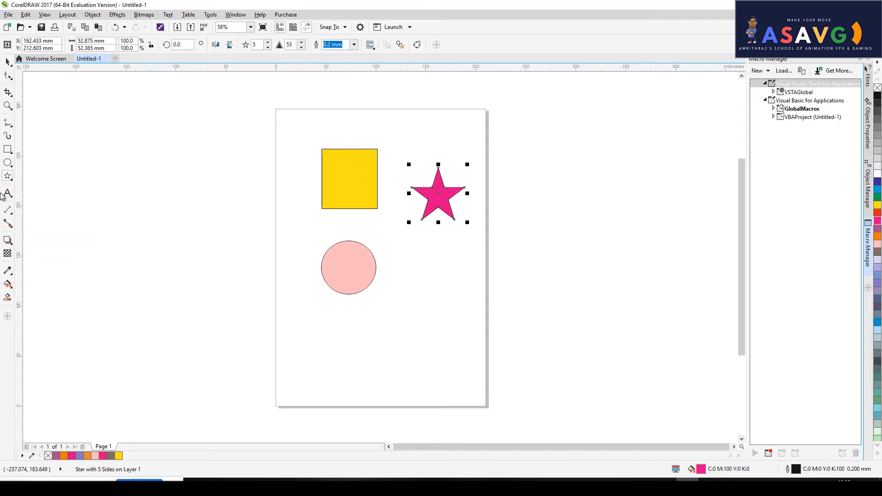
- Place a copy of the yellow square below the circle and fill it with grey-brown (C0 M20 Y20 K60)
{"action": "left_click", "coordinate": [10, 65]}
{"action": "left_click", "coordinate": [342, 184]}
{"action": "left_click_drag", "start_coordinate": [343, 184], "coordinate": [382, 346]}
{"action": "scroll", "coordinate": [459, 310], "scroll_direction": "up", "scroll_amount": 3}
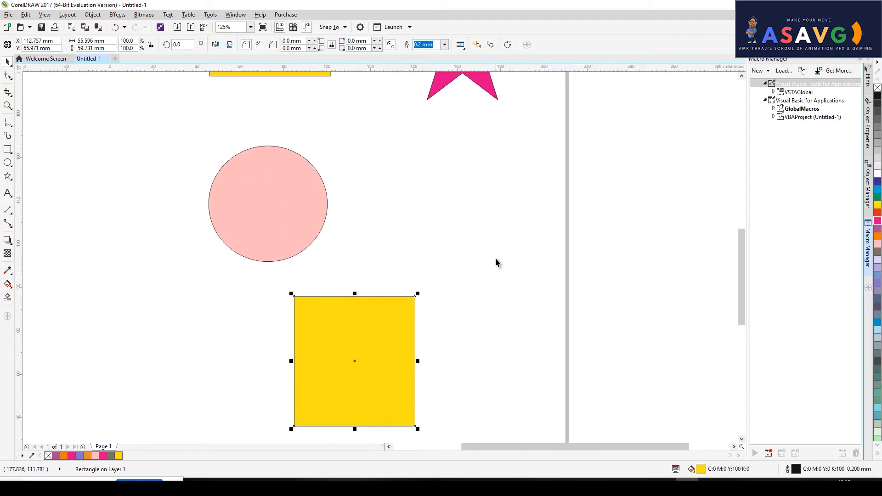
{"action": "scroll", "coordinate": [494, 265], "scroll_direction": "down", "scroll_amount": 3}
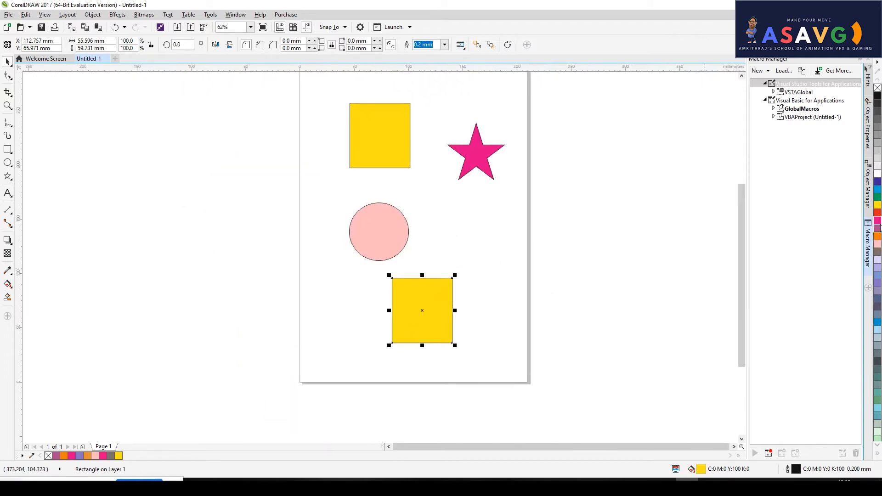
{"action": "left_click", "coordinate": [878, 228]}
{"action": "left_click", "coordinate": [878, 252]}
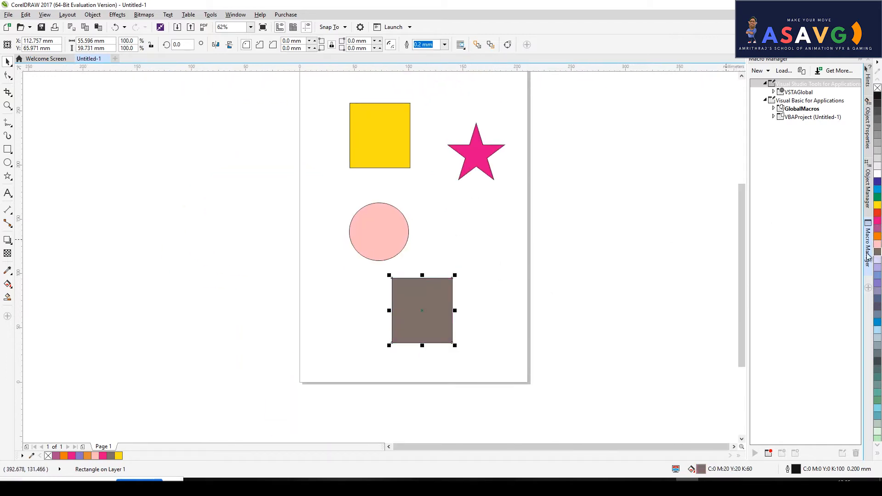
{"action": "left_click", "coordinate": [600, 192]}
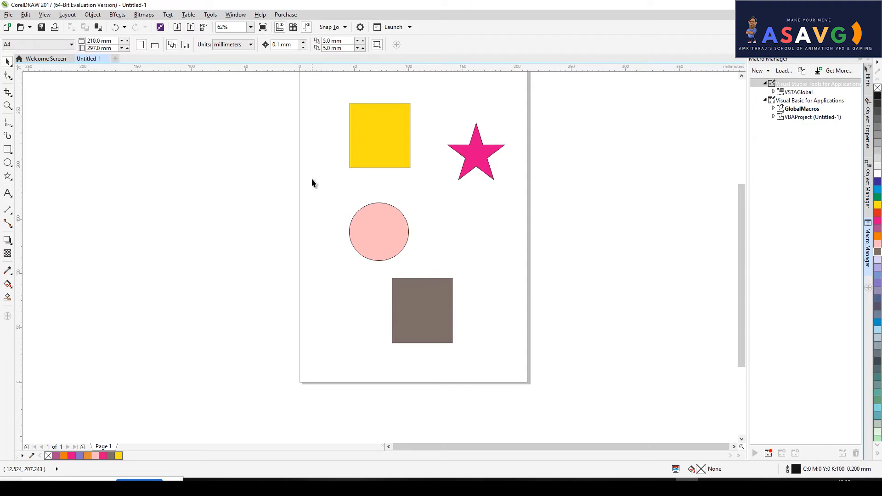
- Select the grey-brown square, circle, star and yellow square together, with the yellow square picked last
{"action": "left_click", "coordinate": [373, 135]}
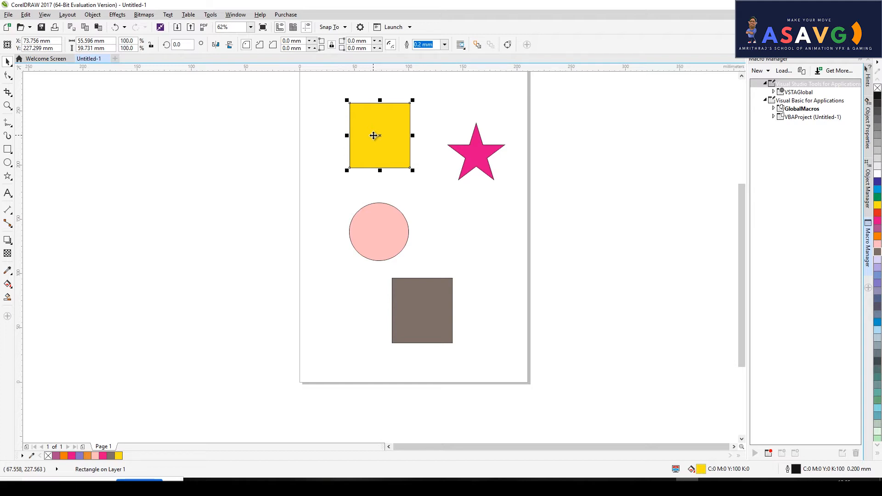
{"action": "scroll", "coordinate": [516, 183], "scroll_direction": "up", "scroll_amount": 2}
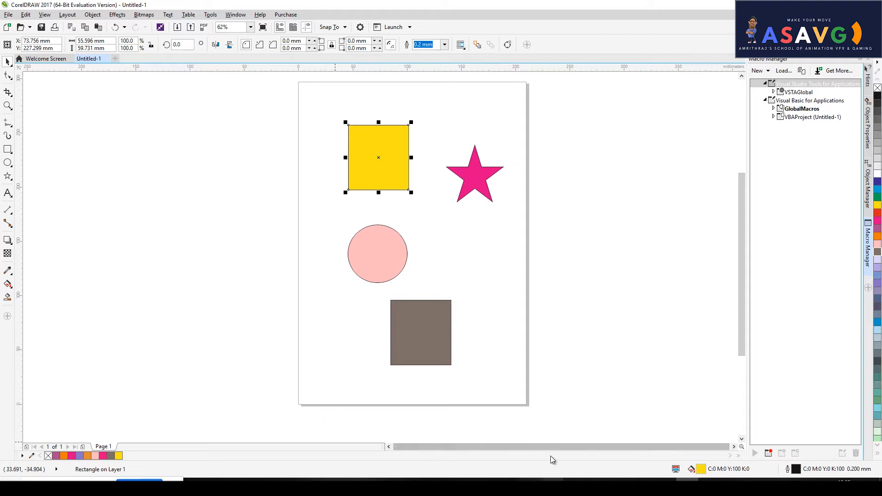
{"action": "left_click", "coordinate": [508, 304]}
{"action": "left_click", "coordinate": [446, 327]}
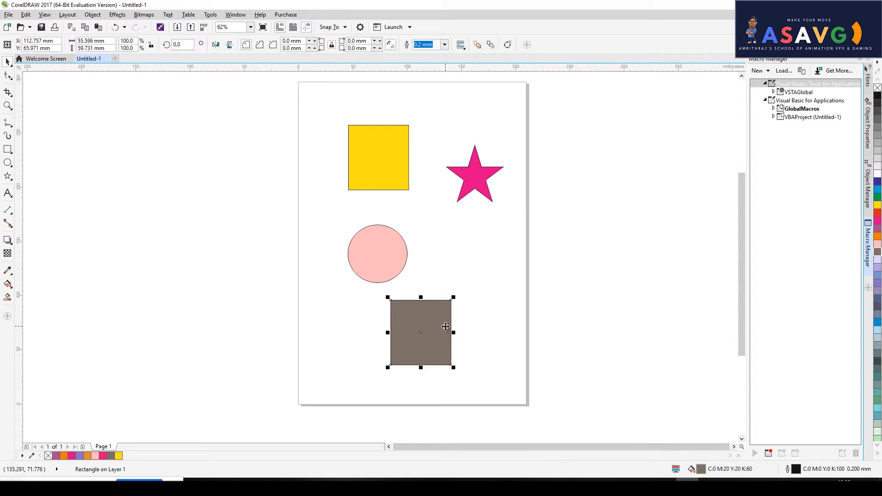
{"action": "left_click", "coordinate": [386, 265], "text": "shift"}
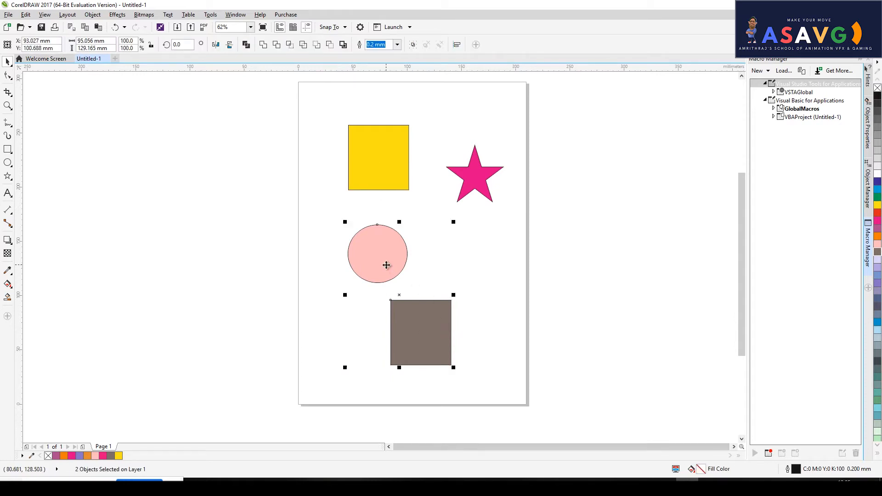
{"action": "left_click", "coordinate": [480, 168], "text": "shift"}
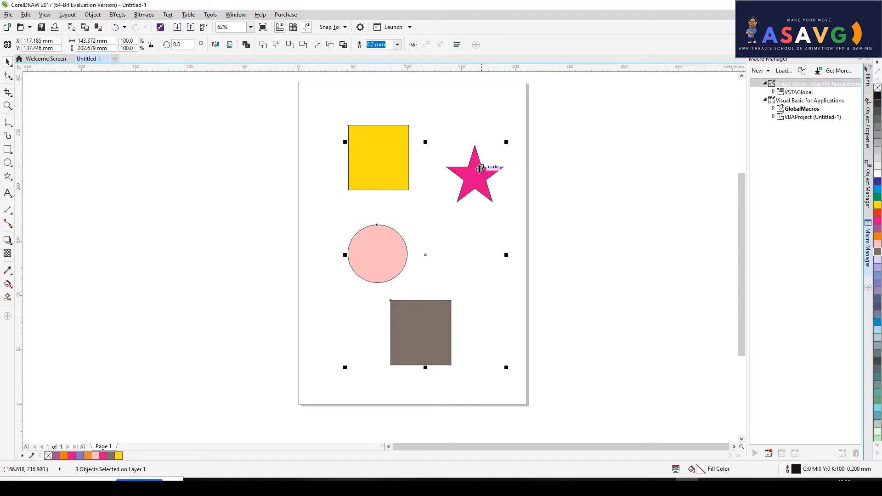
{"action": "left_click", "coordinate": [389, 137], "text": "shift"}
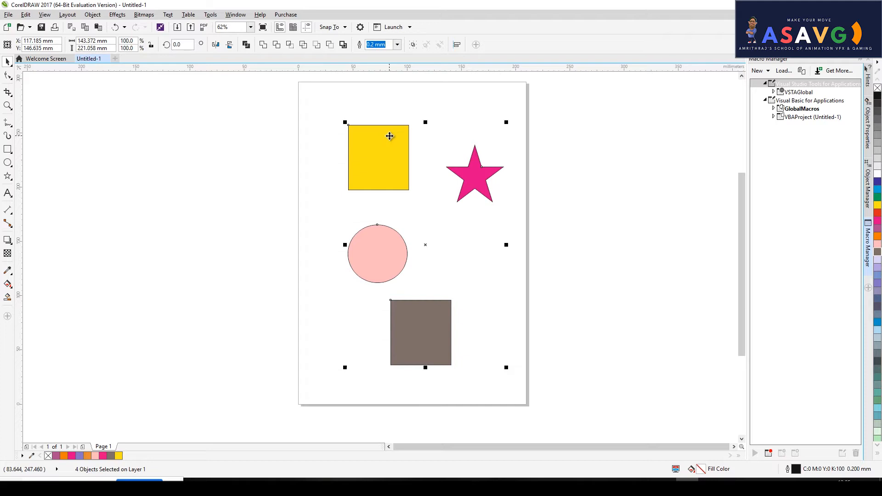
- Clear the selection and select the grey-brown square, circle, star and yellow square one at a time
{"action": "left_click", "coordinate": [525, 278]}
{"action": "left_click", "coordinate": [442, 317]}
{"action": "left_click", "coordinate": [382, 269]}
{"action": "left_click", "coordinate": [476, 181]}
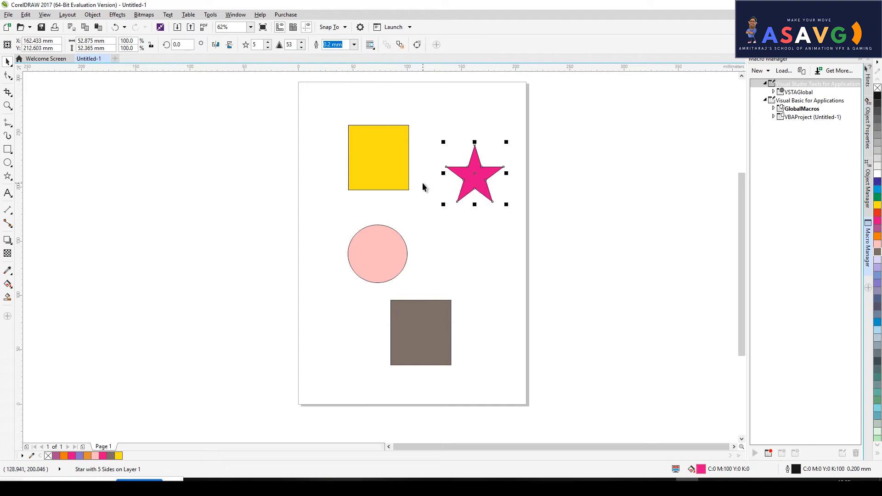
{"action": "left_click", "coordinate": [406, 175]}
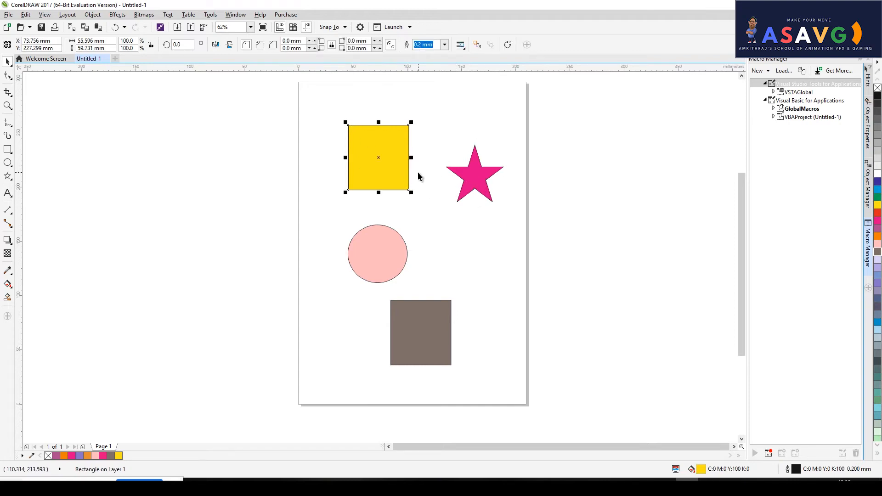
- Select all four shapes with the yellow square last, and try aligning their top edges and then their bottom edges to it
{"action": "left_click", "coordinate": [494, 302]}
{"action": "left_click", "coordinate": [445, 326]}
{"action": "left_click", "coordinate": [381, 266], "text": "shift"}
{"action": "left_click", "coordinate": [460, 198], "text": "shift"}
{"action": "left_click", "coordinate": [397, 174], "text": "shift"}
{"action": "key", "text": "t"}
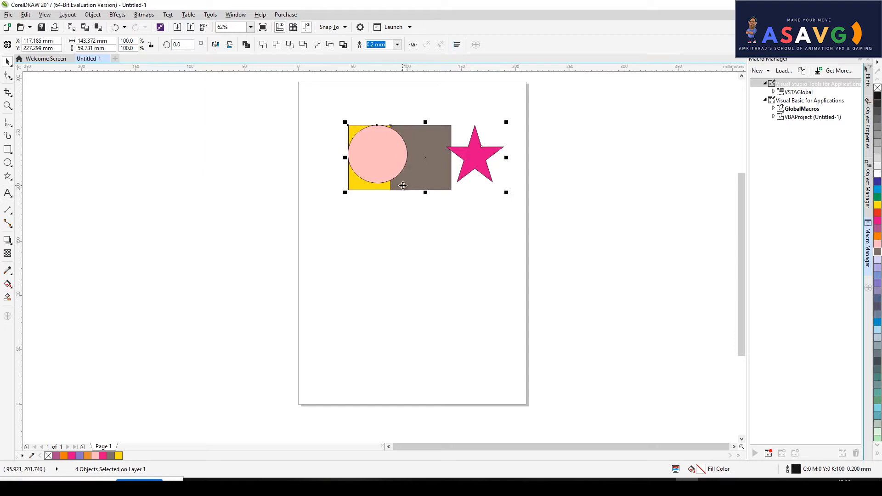
{"action": "key", "text": "b"}
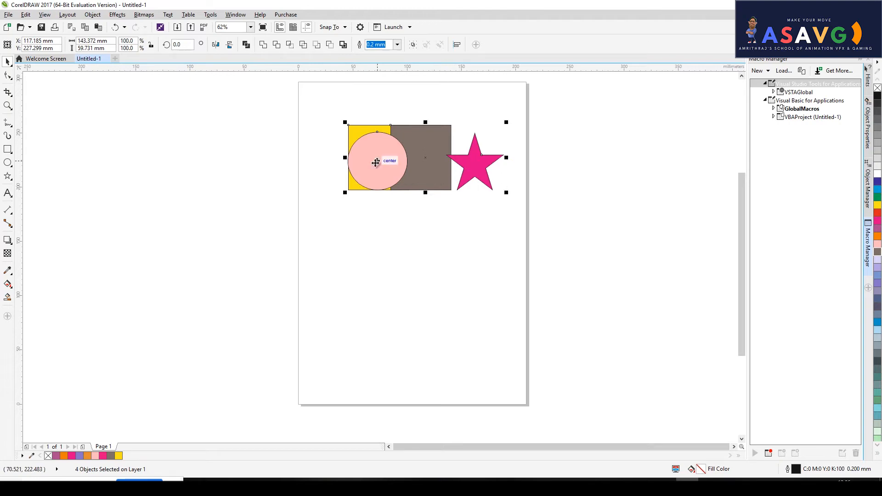
- Try left, right and horizontal centre alignment of the four shapes against the yellow square, ending with them centred
{"action": "key", "text": "c"}
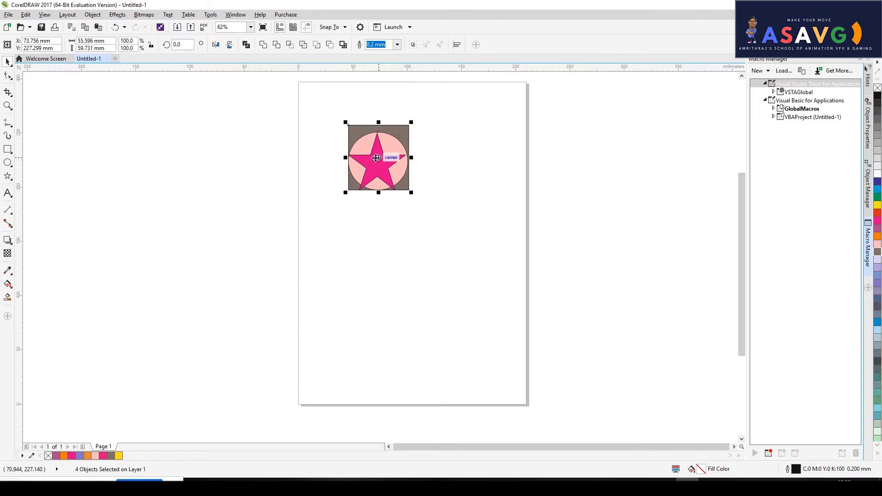
{"action": "key", "text": "r"}
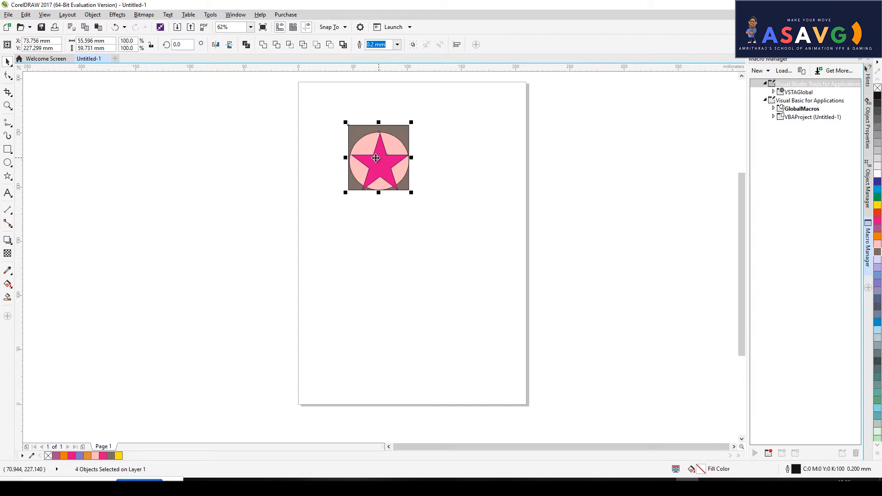
{"action": "scroll", "coordinate": [376, 158], "scroll_direction": "up", "scroll_amount": 4}
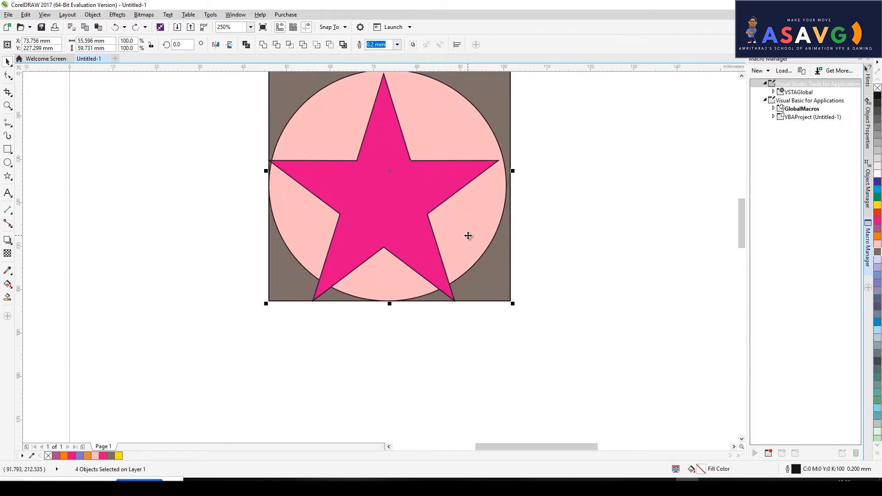
{"action": "key", "text": "r"}
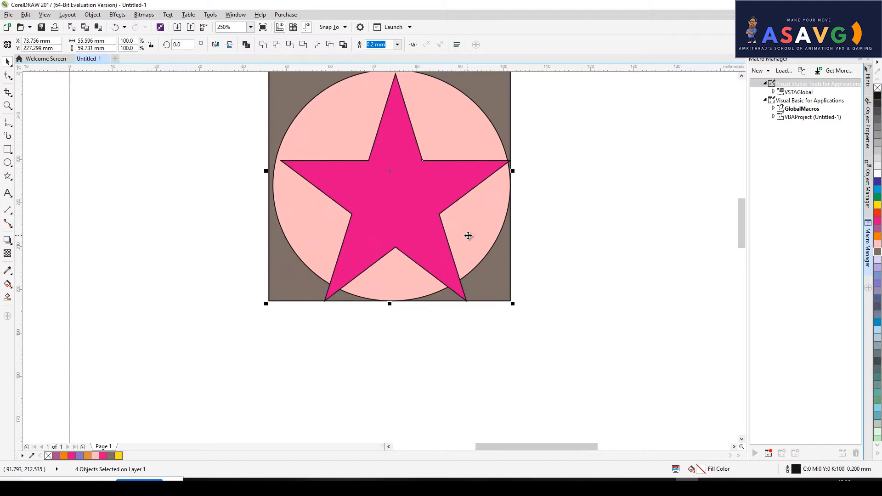
{"action": "key", "text": "c"}
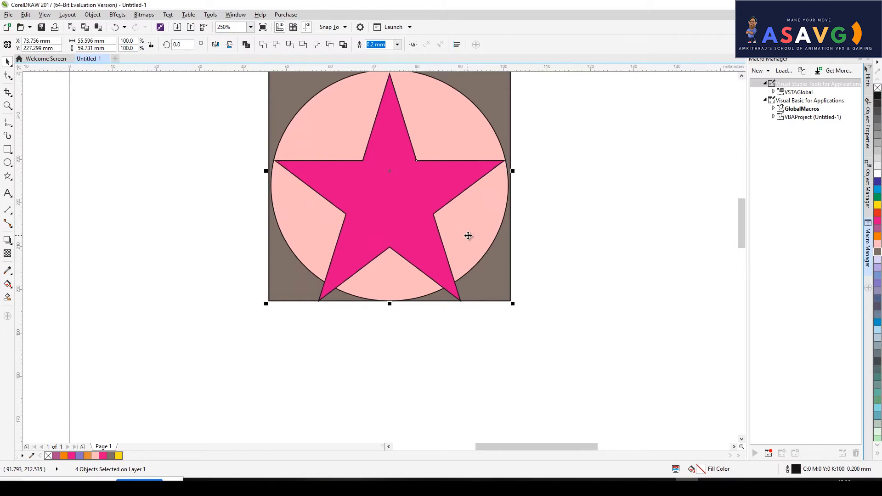
- Align the four shapes' centres vertically with the yellow square, and centre the stack on the page
{"action": "key", "text": "e"}
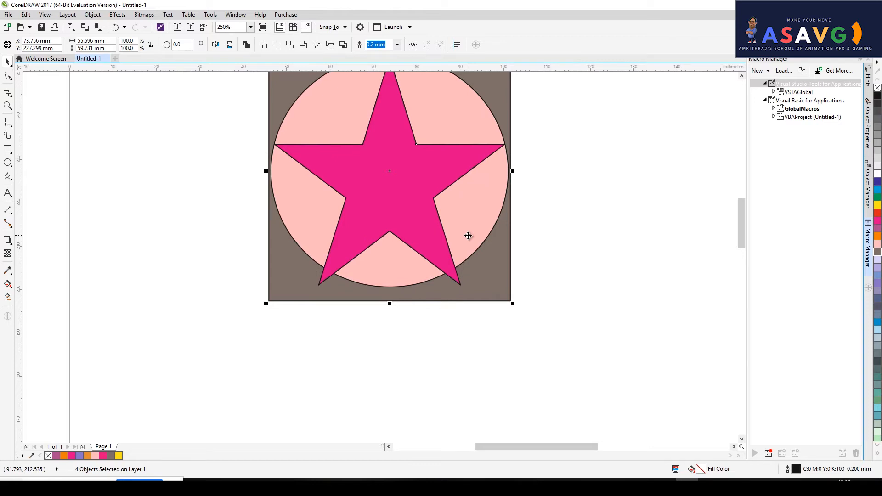
{"action": "scroll", "coordinate": [469, 236], "scroll_direction": "down", "scroll_amount": 5}
{"action": "scroll", "coordinate": [475, 269], "scroll_direction": "up", "scroll_amount": 3}
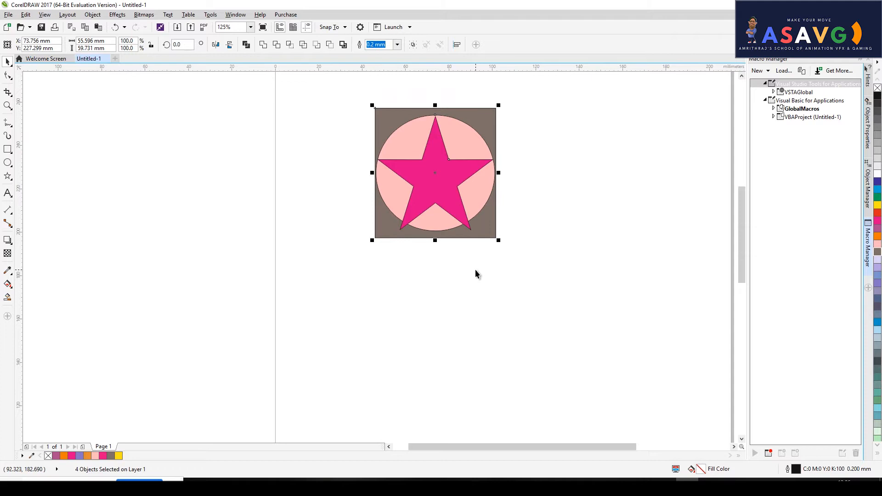
{"action": "key", "text": "p"}
{"action": "scroll", "coordinate": [496, 275], "scroll_direction": "down", "scroll_amount": 2}
{"action": "left_click_drag", "start_coordinate": [550, 281], "coordinate": [481, 216]}
{"action": "scroll", "coordinate": [462, 229], "scroll_direction": "up", "scroll_amount": 2}
{"action": "left_click_drag", "start_coordinate": [414, 295], "coordinate": [440, 290]}
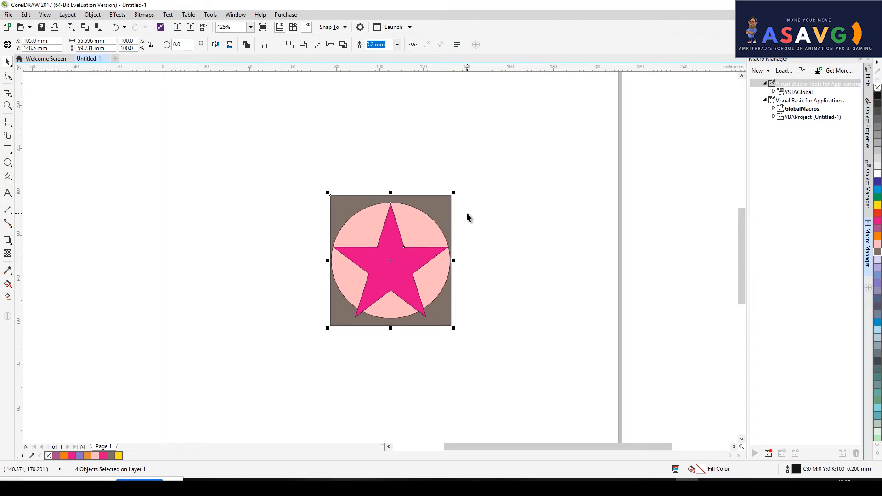
{"action": "scroll", "coordinate": [467, 214], "scroll_direction": "down", "scroll_amount": 1}
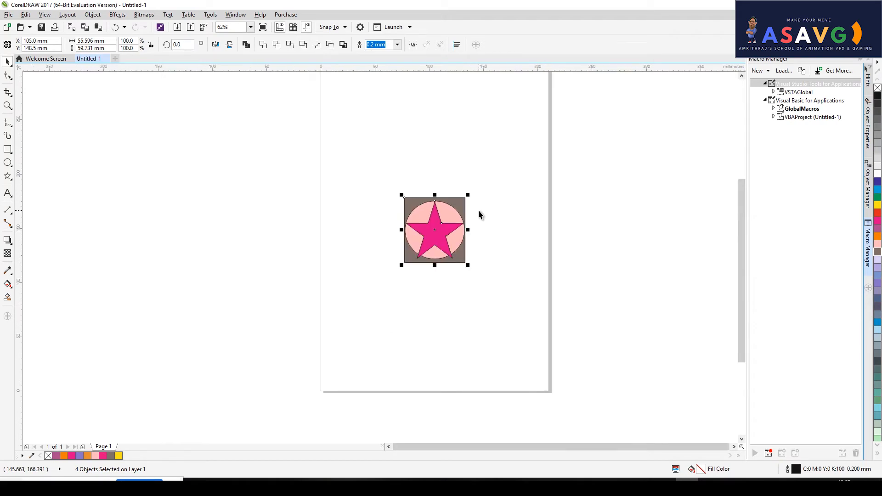
- Undo all the alignments to return the four shapes to their scattered positions, and clear the selection
{"action": "key", "text": "ctrl+z"}
{"action": "key", "text": "ctrl+z"}
{"action": "key", "text": "ctrl+z"}
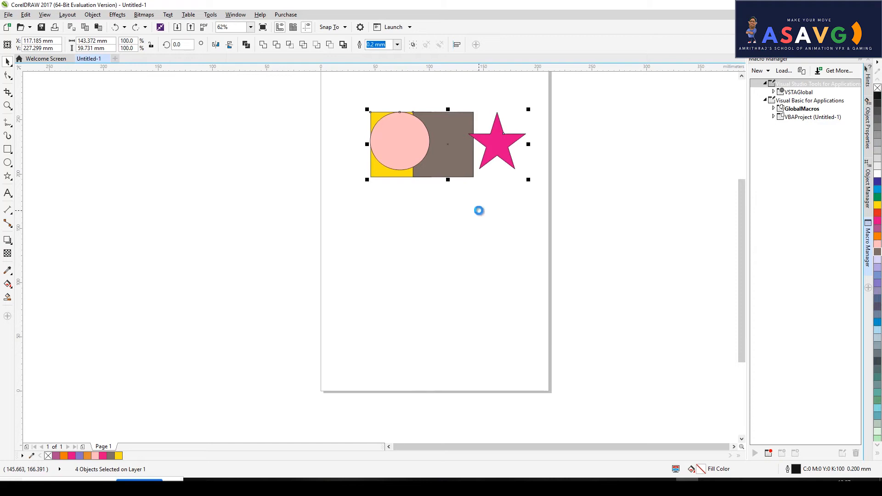
{"action": "key", "text": "ctrl+z"}
{"action": "left_click", "coordinate": [469, 227]}
- Select the yellow square, circle, grey-brown square and finally the star, and align their top edges to the star
{"action": "left_click", "coordinate": [420, 133]}
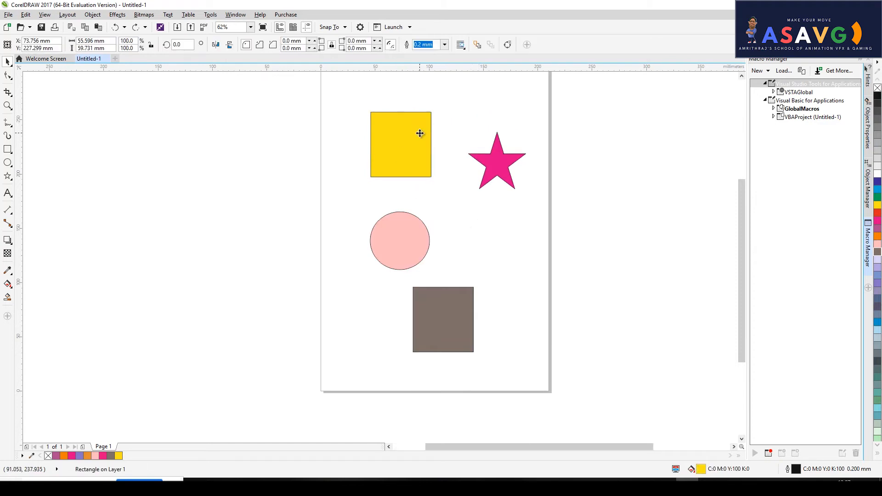
{"action": "scroll", "coordinate": [420, 133], "scroll_direction": "up", "scroll_amount": 1}
{"action": "scroll", "coordinate": [392, 154], "scroll_direction": "down", "scroll_amount": 1}
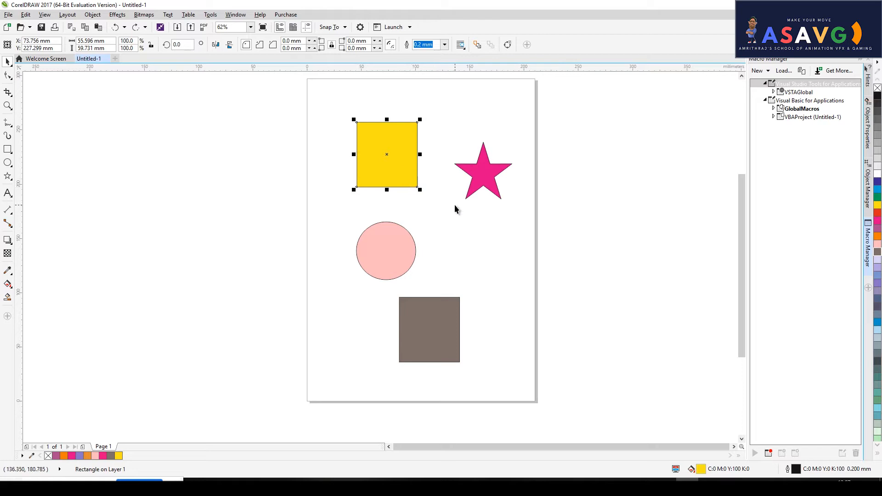
{"action": "left_click", "coordinate": [377, 243], "text": "shift"}
{"action": "left_click", "coordinate": [431, 308], "text": "shift"}
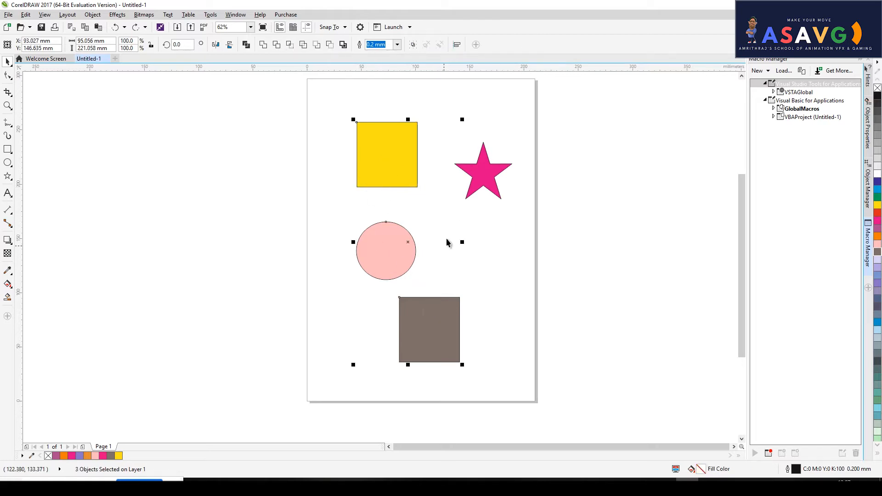
{"action": "left_click", "coordinate": [484, 174], "text": "shift"}
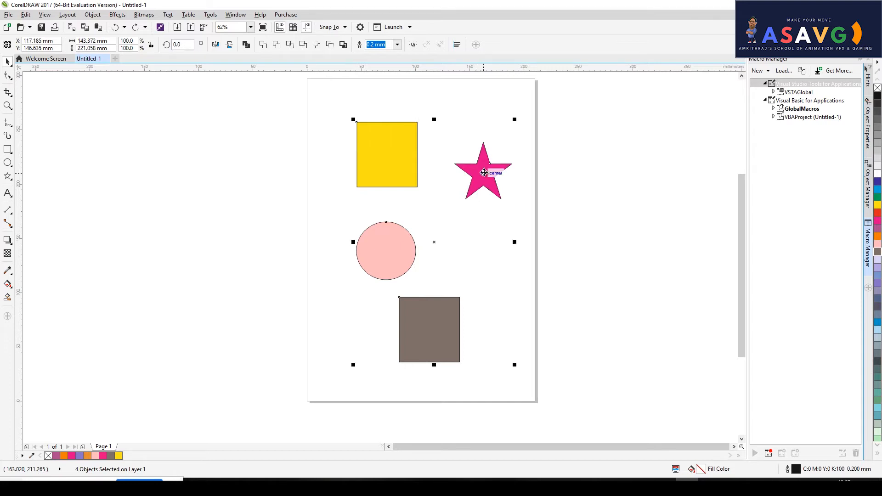
{"action": "key", "text": "e"}
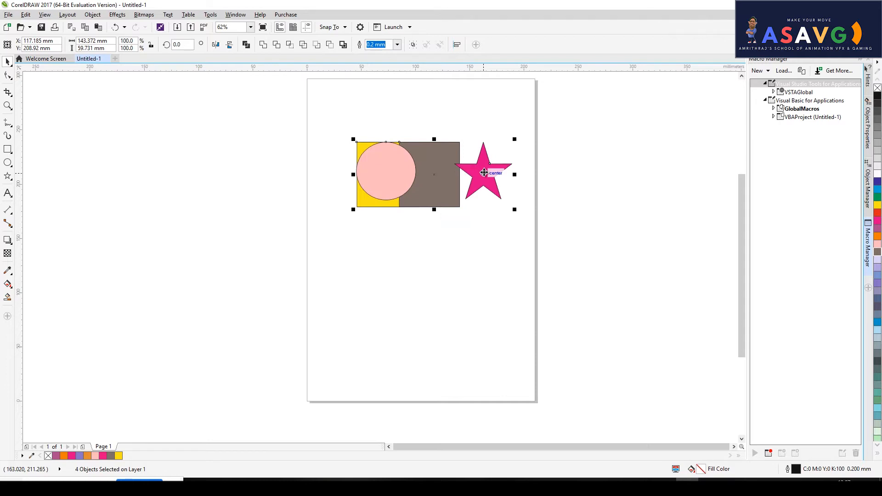
- Align the selected shapes' bottom edges to the star and centre them horizontally on it
{"action": "key", "text": "ctrl+z"}
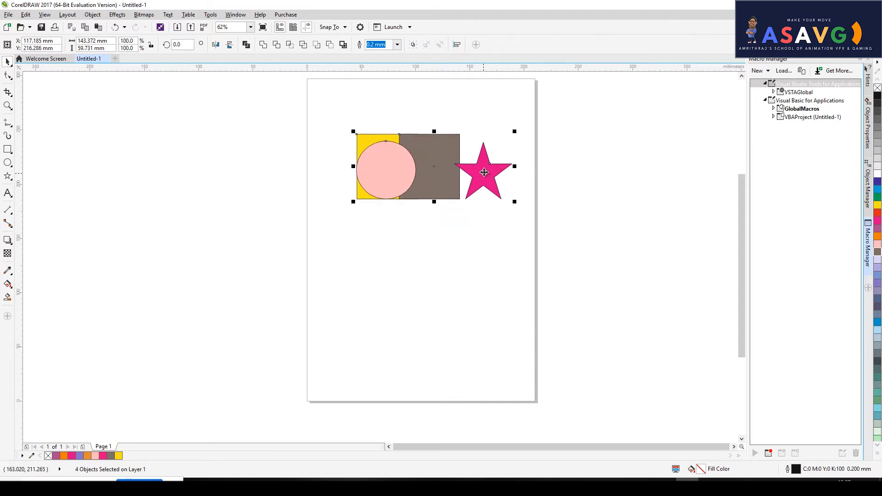
{"action": "key", "text": "c"}
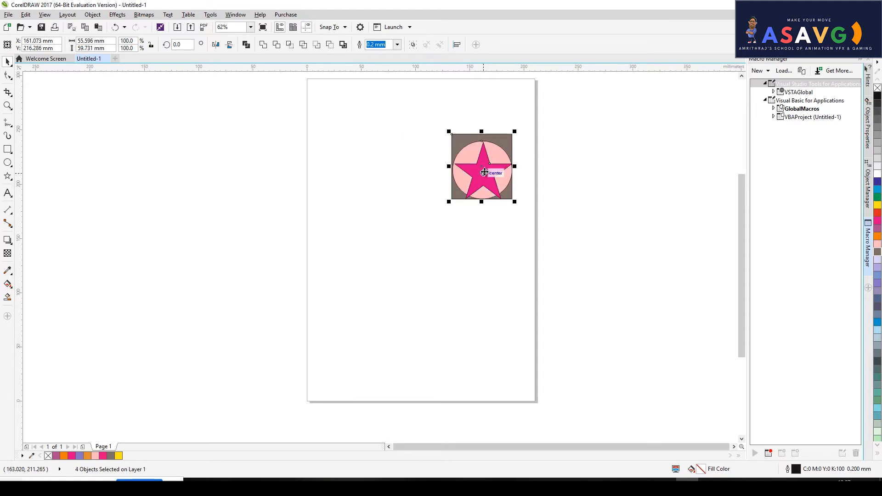
- Align the four selected shapes' centres vertically with the star, and centre the stack on the page
{"action": "left_click_drag", "start_coordinate": [484, 172], "coordinate": [484, 172]}
{"action": "scroll", "coordinate": [485, 172], "scroll_direction": "up", "scroll_amount": 4}
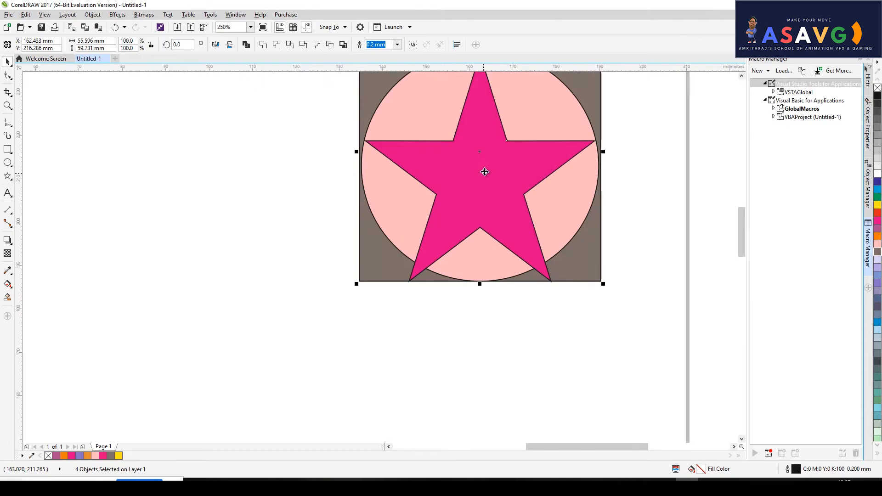
{"action": "key", "text": "ctrl+z"}
{"action": "key", "text": "ctrl+shift+z"}
{"action": "key", "text": "e"}
{"action": "scroll", "coordinate": [485, 172], "scroll_direction": "down", "scroll_amount": 2}
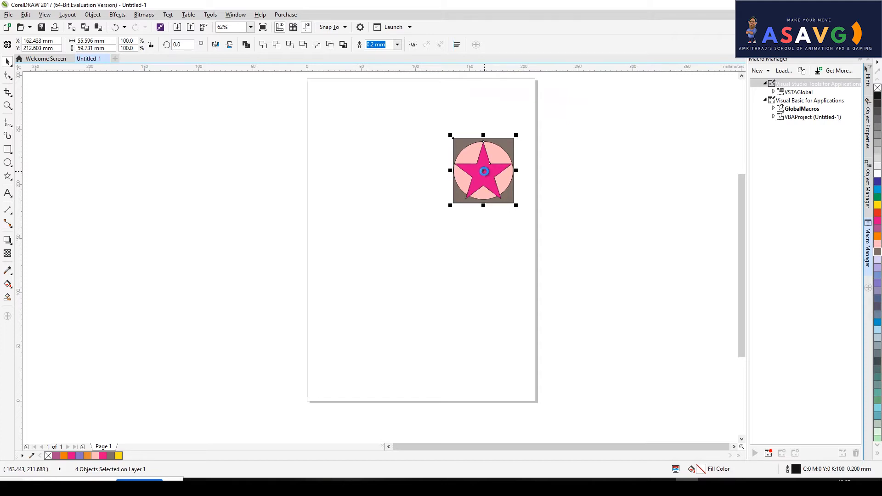
{"action": "key", "text": "p"}
{"action": "scroll", "coordinate": [459, 197], "scroll_direction": "up", "scroll_amount": 4}
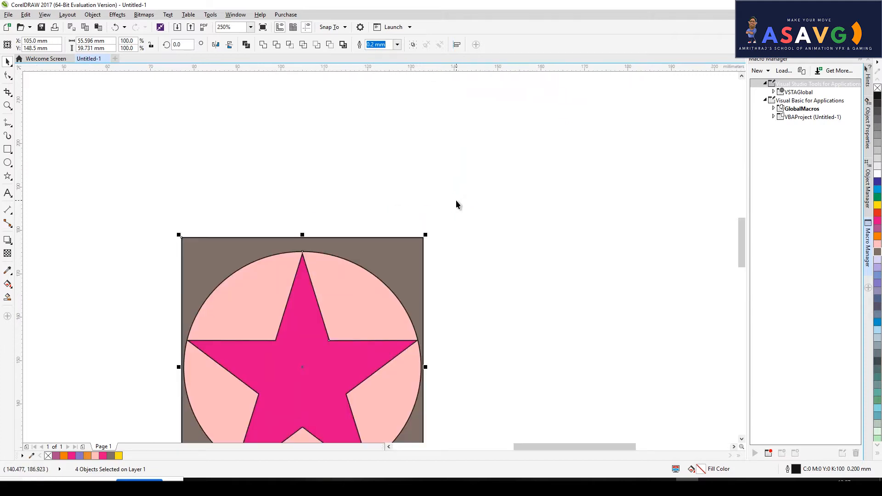
- Undo all the alignments and the grey-brown fill of the lower square, and clear the selection
{"action": "key", "text": "ctrl+z"}
{"action": "key", "text": "ctrl+z"}
{"action": "key", "text": "ctrl+z"}
{"action": "scroll", "coordinate": [476, 250], "scroll_direction": "down", "scroll_amount": 2}
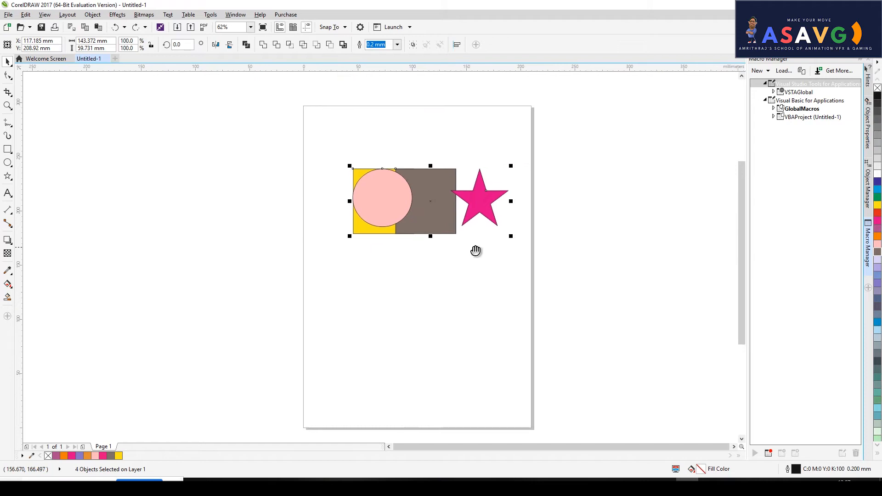
{"action": "scroll", "coordinate": [438, 258], "scroll_direction": "up", "scroll_amount": 2}
{"action": "key", "text": "ctrl+z"}
{"action": "key", "text": "ctrl+z"}
{"action": "scroll", "coordinate": [438, 258], "scroll_direction": "down", "scroll_amount": 2}
{"action": "scroll", "coordinate": [492, 287], "scroll_direction": "up", "scroll_amount": 1}
{"action": "scroll", "coordinate": [491, 287], "scroll_direction": "up", "scroll_amount": 1}
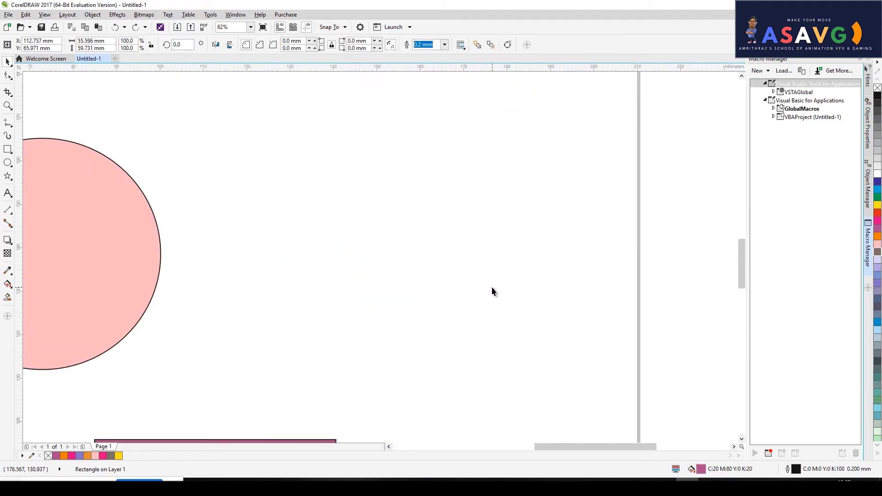
{"action": "scroll", "coordinate": [467, 277], "scroll_direction": "down", "scroll_amount": 1}
{"action": "left_click", "coordinate": [438, 258]}
{"action": "scroll", "coordinate": [437, 258], "scroll_direction": "down", "scroll_amount": 1}
{"action": "left_click_drag", "start_coordinate": [431, 254], "coordinate": [461, 230]}
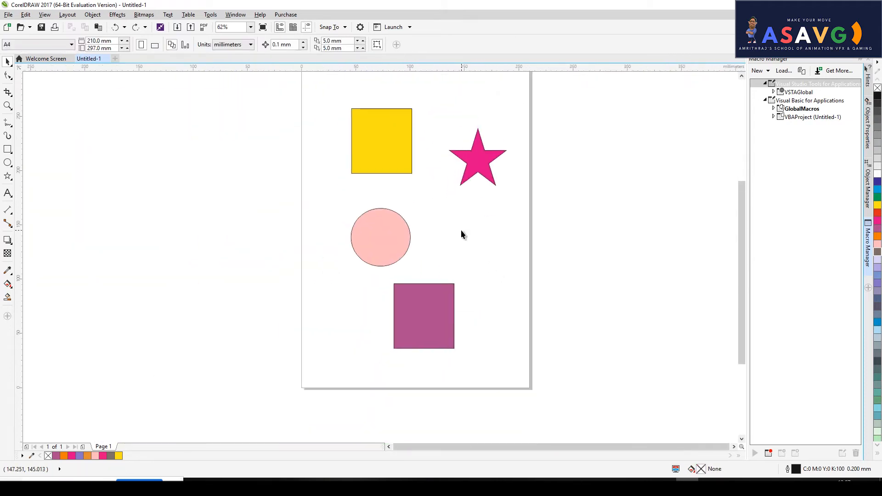
{"action": "left_click", "coordinate": [381, 156]}
{"action": "left_click", "coordinate": [478, 171], "text": "shift"}
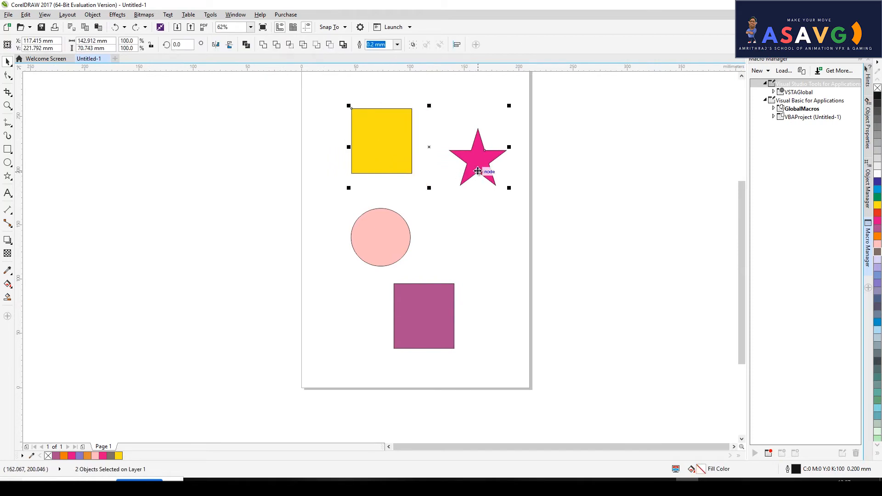
{"action": "left_click", "coordinate": [421, 313], "text": "shift"}
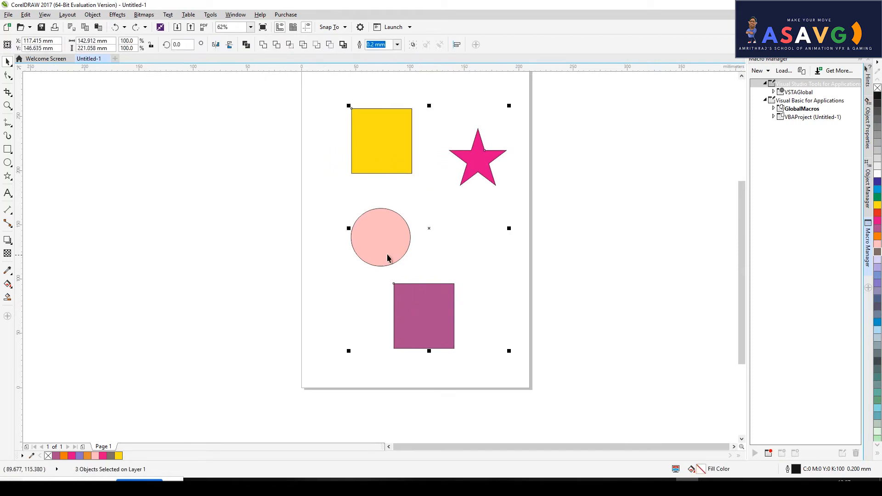
{"action": "left_click", "coordinate": [504, 252]}
- Select the yellow square, star, purple square and finally the circle, and align their top edges to the circle
{"action": "left_click", "coordinate": [373, 123]}
{"action": "left_click", "coordinate": [469, 161], "text": "shift"}
{"action": "left_click", "coordinate": [439, 296], "text": "shift"}
{"action": "left_click", "coordinate": [383, 248], "text": "shift"}
{"action": "key", "text": "e"}
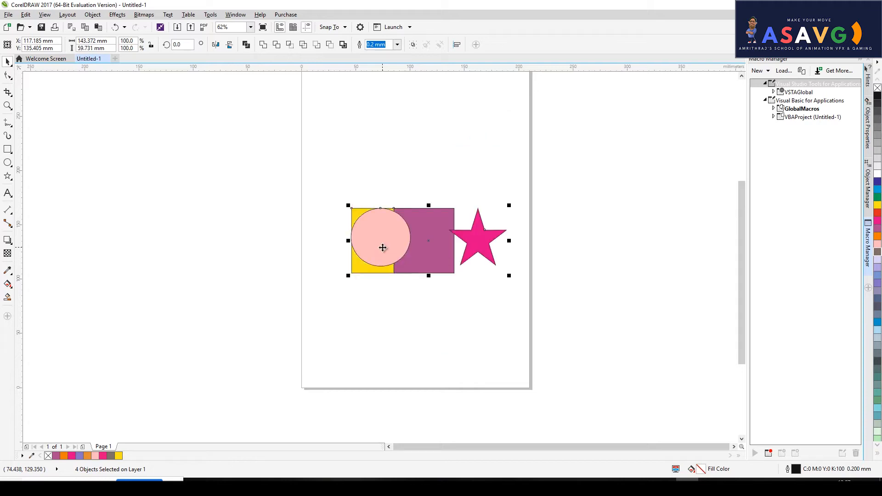
- Align the selected shapes' bottom edges and left edges to the circle
{"action": "scroll", "coordinate": [383, 248], "scroll_direction": "up", "scroll_amount": 2}
{"action": "key", "text": "b"}
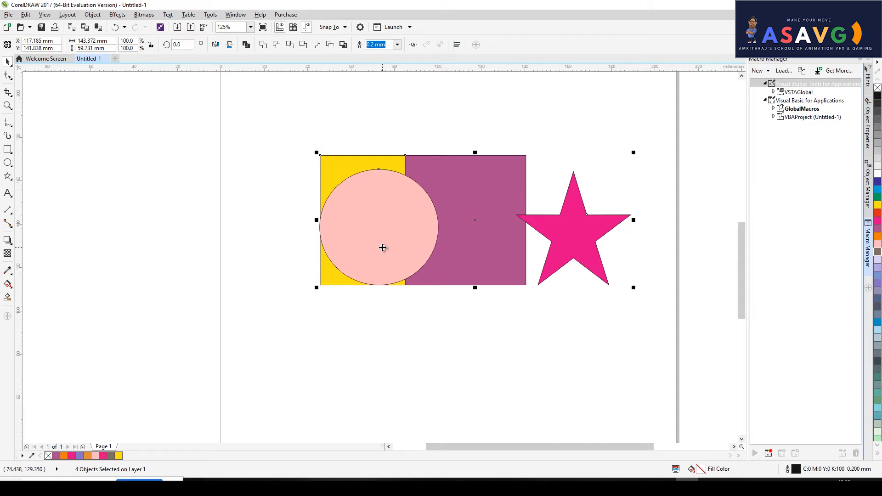
{"action": "key", "text": "c"}
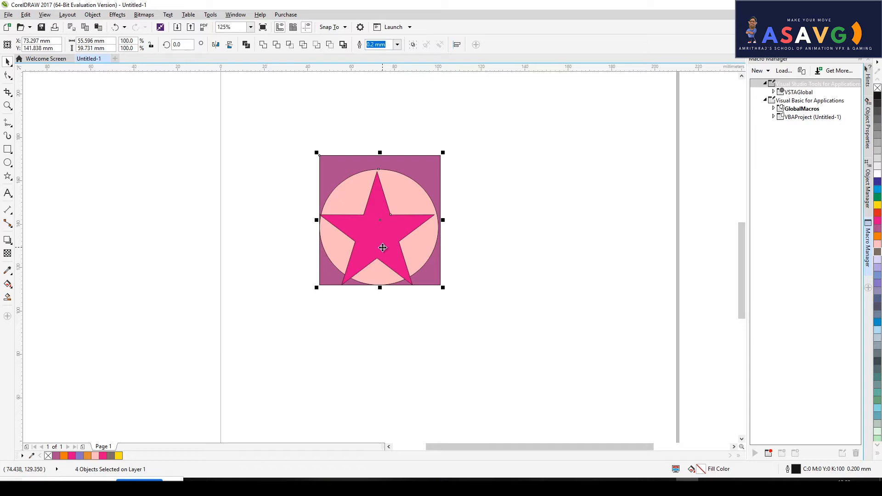
- Centre the selected shapes horizontally and vertically on the circle, and centre the stack on the page
{"action": "key", "text": "c"}
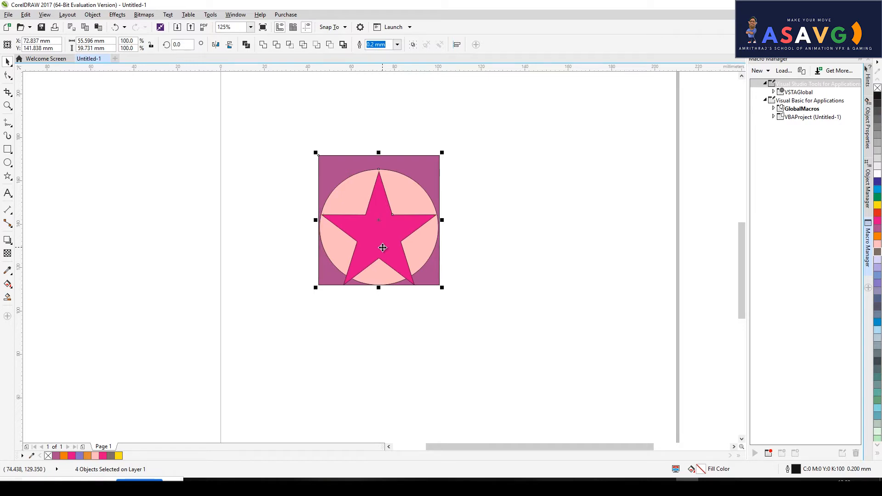
{"action": "key", "text": "e"}
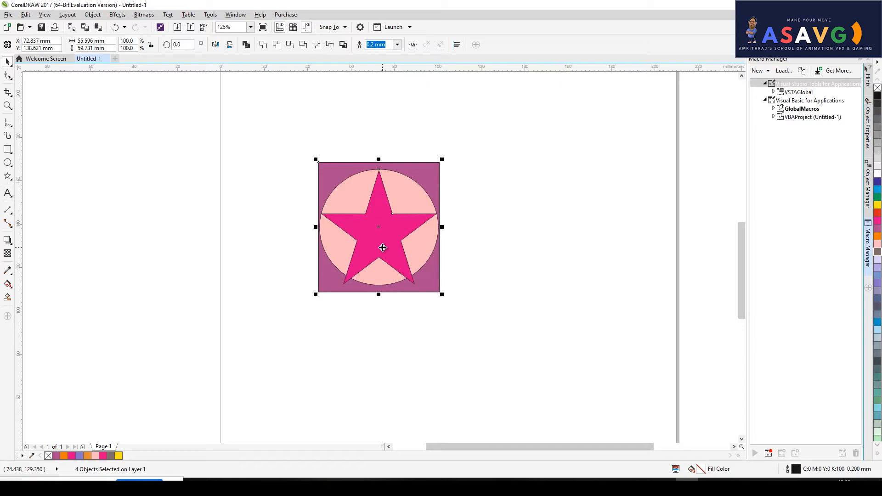
{"action": "key", "text": "p"}
{"action": "scroll", "coordinate": [384, 249], "scroll_direction": "down", "scroll_amount": 4}
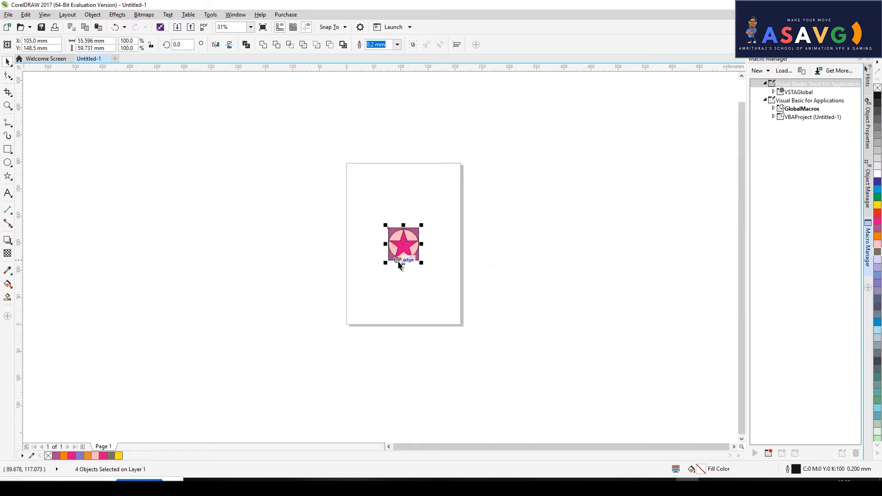
{"action": "scroll", "coordinate": [414, 264], "scroll_direction": "up", "scroll_amount": 1}
{"action": "scroll", "coordinate": [368, 200], "scroll_direction": "down", "scroll_amount": 1}
{"action": "scroll", "coordinate": [404, 211], "scroll_direction": "up", "scroll_amount": 2}
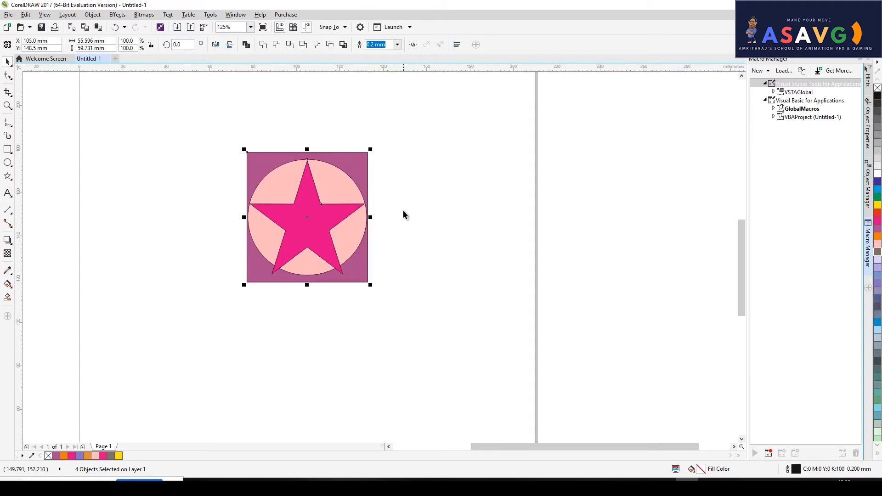
- Undo all the circle-based alignments and the purple fill of the lower square
{"action": "key", "text": "ctrl+z"}
{"action": "key", "text": "ctrl+z"}
{"action": "key", "text": "ctrl+z"}
{"action": "key", "text": "ctrl+z"}
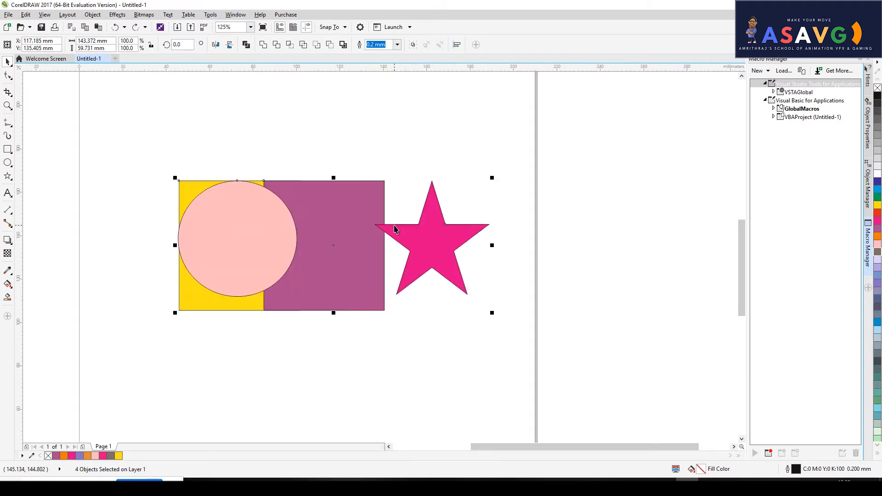
{"action": "key", "text": "ctrl+z"}
{"action": "key", "text": "ctrl+z"}
{"action": "scroll", "coordinate": [393, 225], "scroll_direction": "down", "scroll_amount": 1}
{"action": "left_click_drag", "start_coordinate": [408, 244], "coordinate": [422, 239]}
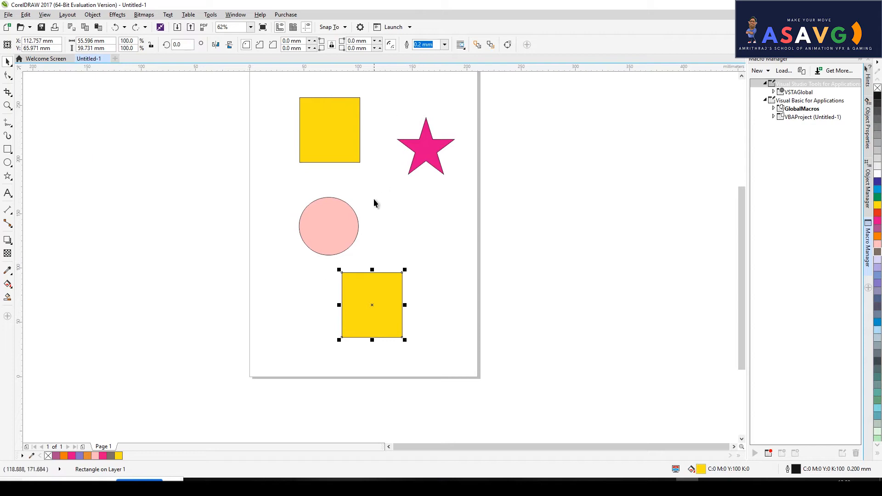
- Undo back to before the lower square was added and the star coloured, and refill the star with magenta
{"action": "key", "text": "ctrl+z"}
{"action": "key", "text": "ctrl+z"}
{"action": "key", "text": "ctrl+z"}
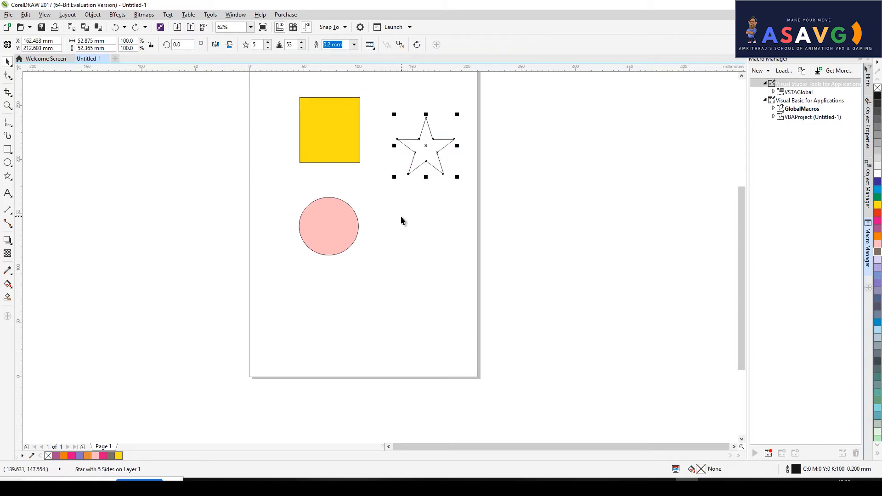
{"action": "left_click", "coordinate": [878, 222]}
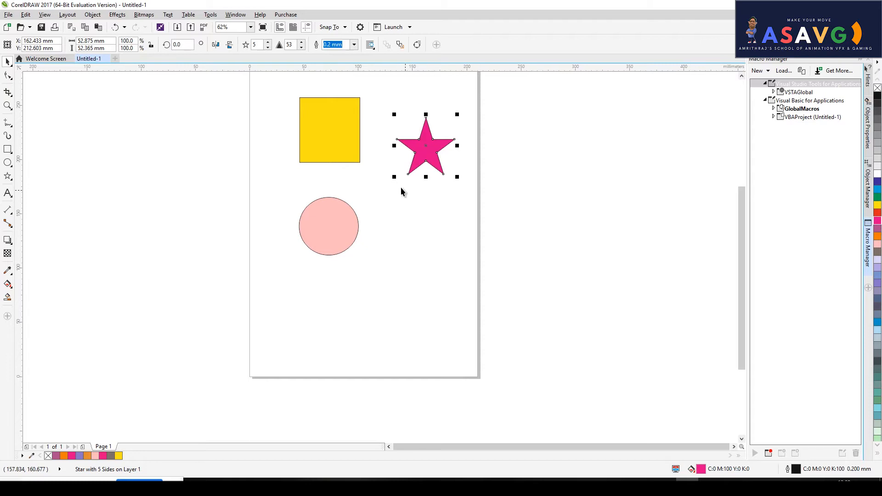
{"action": "left_click", "coordinate": [8, 164]}
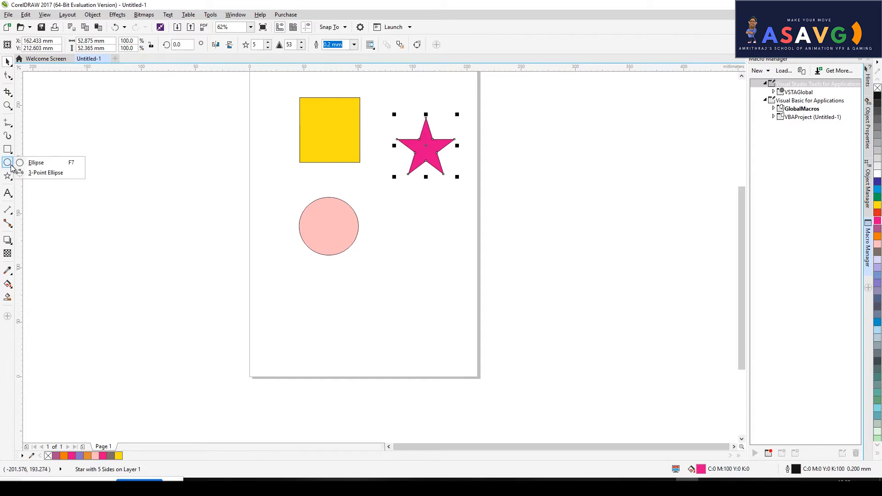
{"action": "left_click", "coordinate": [36, 162]}
{"action": "left_click", "coordinate": [345, 167]}
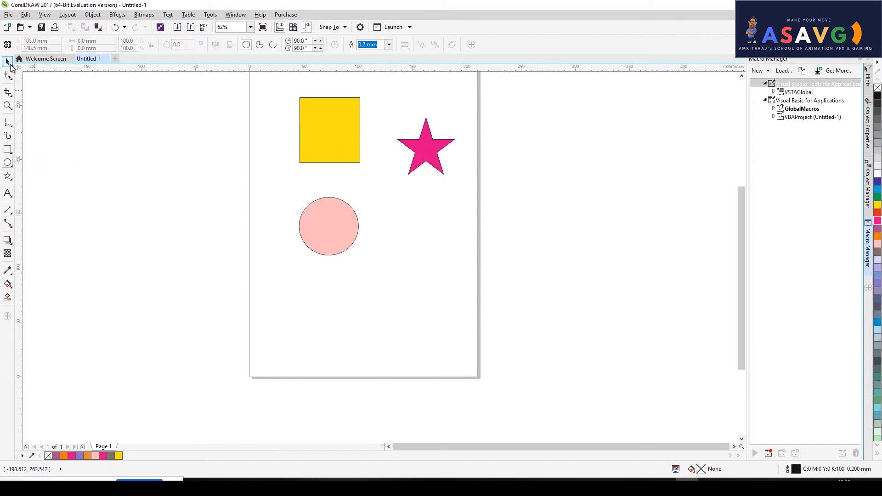
{"action": "left_click", "coordinate": [9, 63]}
{"action": "left_click_drag", "start_coordinate": [330, 124], "coordinate": [388, 266]}
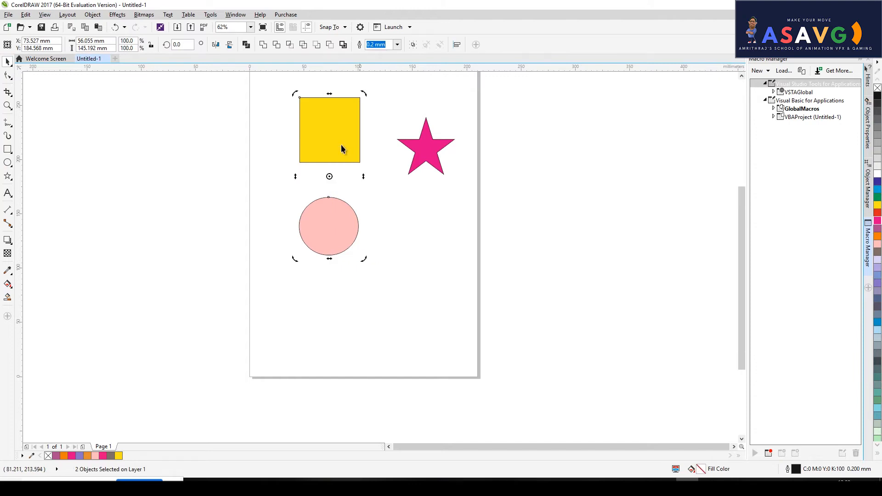
{"action": "left_click", "coordinate": [371, 143]}
- Duplicate the yellow square, place the copy at about X 150, Y 85 mm below the star, and fill it with red
{"action": "left_click", "coordinate": [303, 120]}
{"action": "key", "text": "ctrl+d"}
{"action": "left_click_drag", "start_coordinate": [319, 130], "coordinate": [398, 295]}
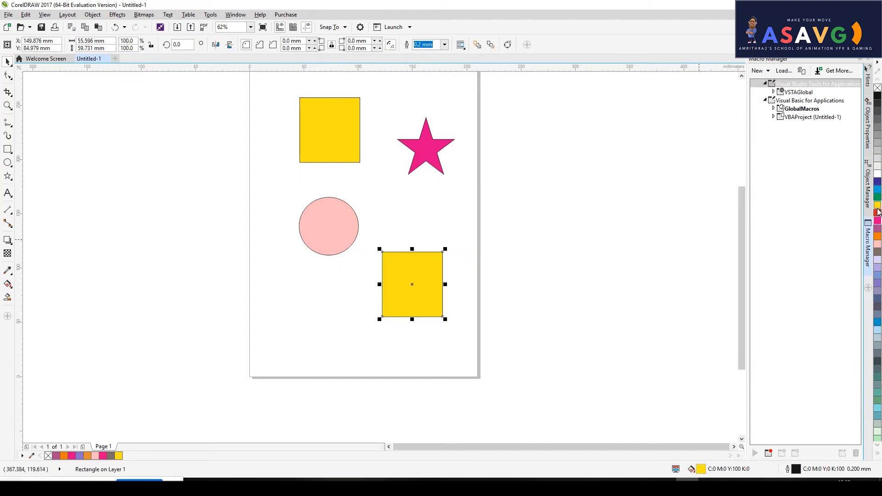
{"action": "left_click", "coordinate": [878, 212]}
{"action": "left_click", "coordinate": [363, 217]}
{"action": "key", "text": "F10"}
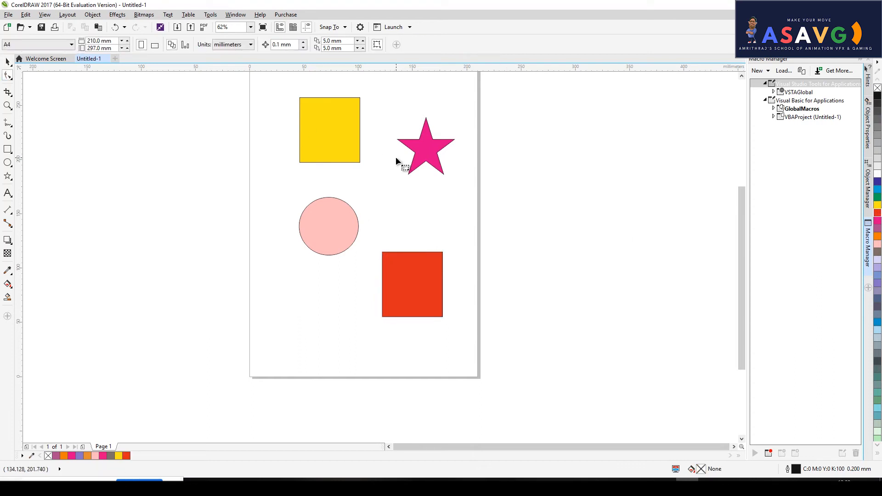
{"action": "left_click", "coordinate": [342, 150]}
{"action": "left_click", "coordinate": [423, 159]}
{"action": "left_click", "coordinate": [9, 78]}
{"action": "left_click", "coordinate": [9, 64]}
{"action": "left_click", "coordinate": [10, 64]}
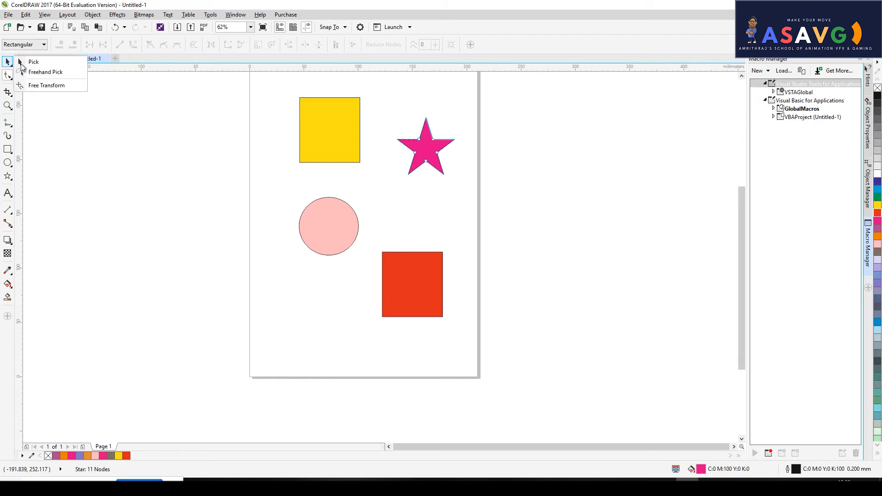
{"action": "left_click", "coordinate": [389, 116]}
{"action": "left_click", "coordinate": [333, 135]}
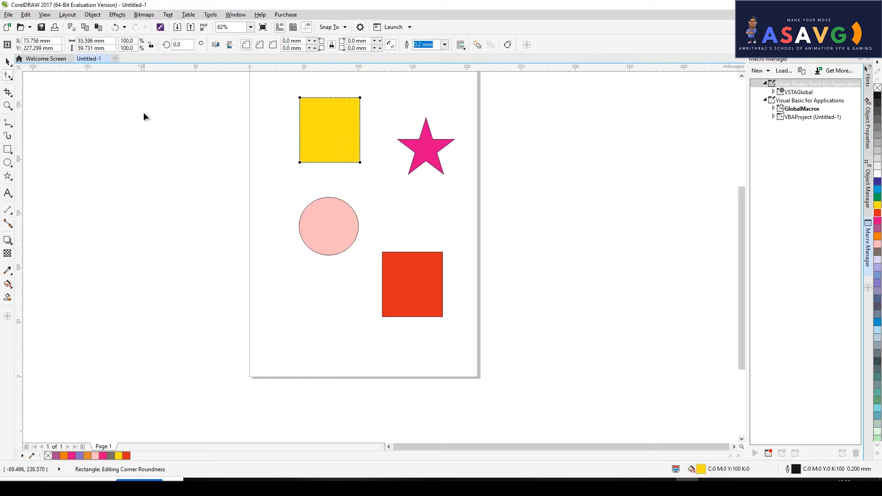
{"action": "left_click", "coordinate": [9, 64]}
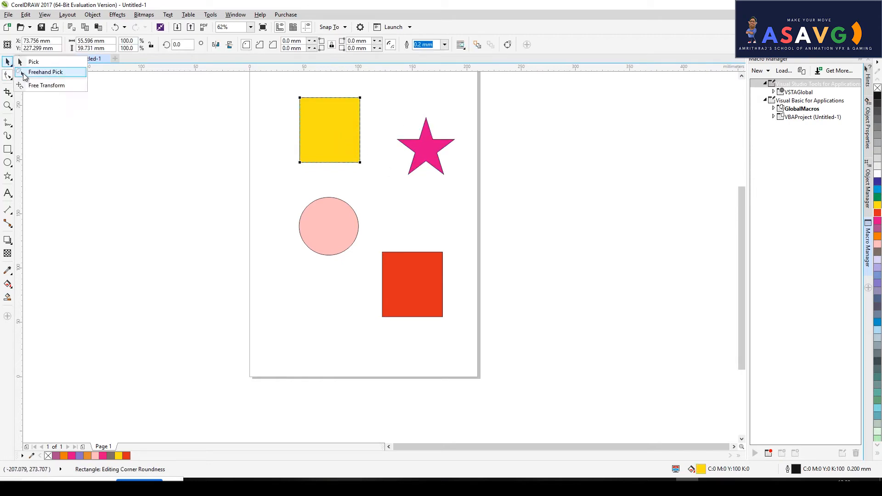
{"action": "left_click", "coordinate": [45, 86]}
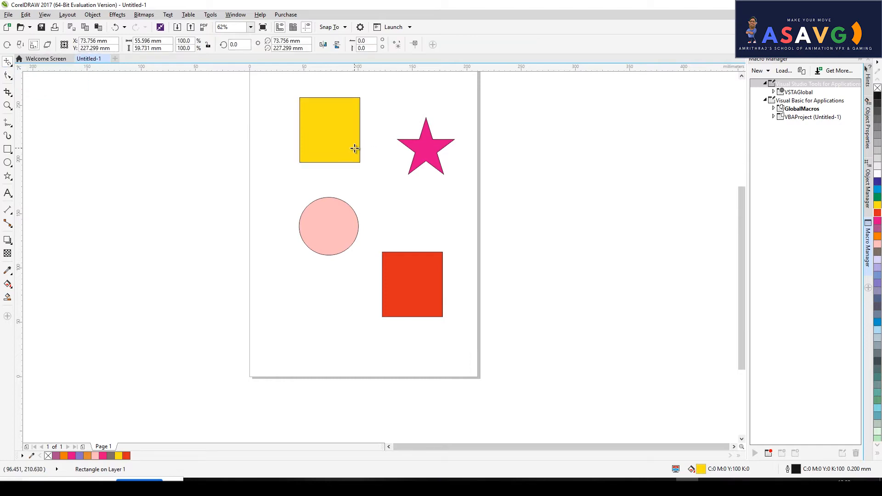
{"action": "left_click", "coordinate": [7, 76]}
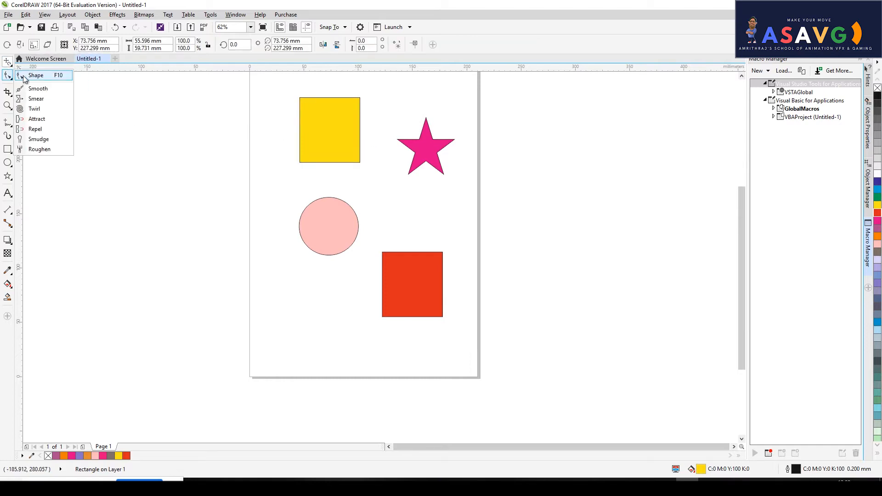
{"action": "left_click", "coordinate": [24, 79]}
{"action": "left_click", "coordinate": [8, 62]}
{"action": "left_click", "coordinate": [29, 65]}
- Select the yellow square, star, red square and circle, centre them all on the page, and undo the centring
{"action": "left_click", "coordinate": [308, 112]}
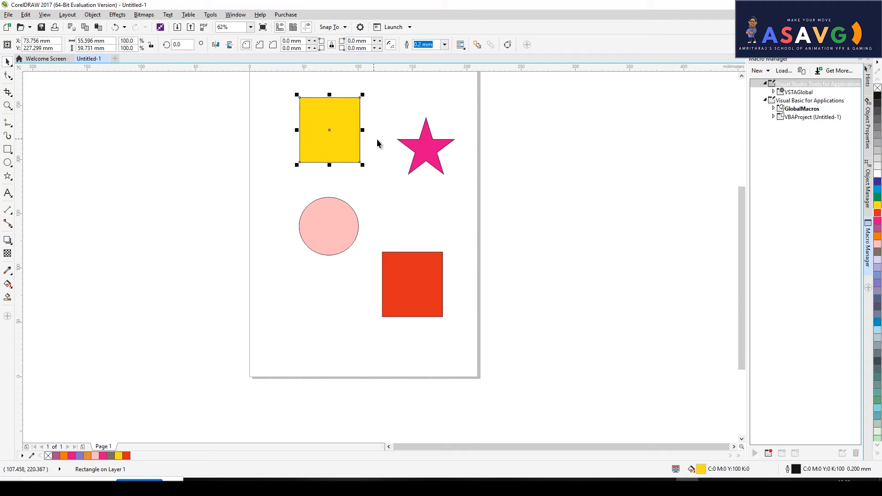
{"action": "left_click", "coordinate": [440, 157], "text": "shift"}
{"action": "left_click", "coordinate": [425, 272], "text": "shift"}
{"action": "left_click", "coordinate": [337, 237], "text": "shift"}
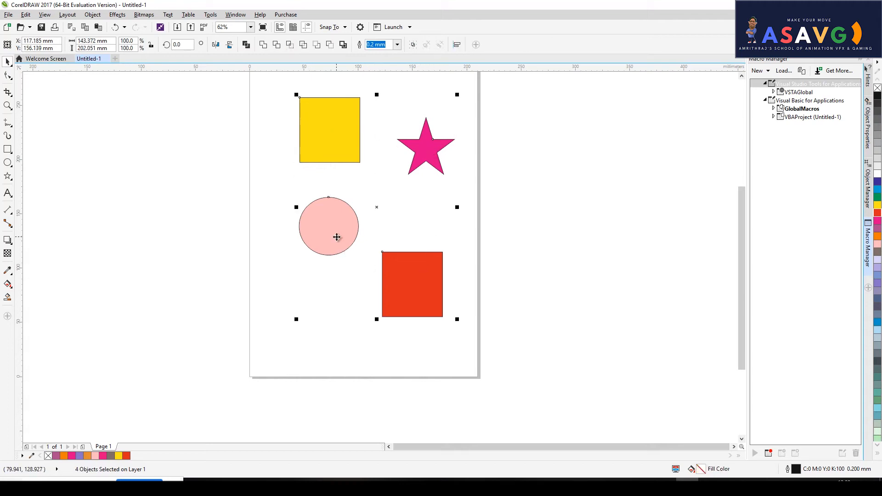
{"action": "key", "text": "p"}
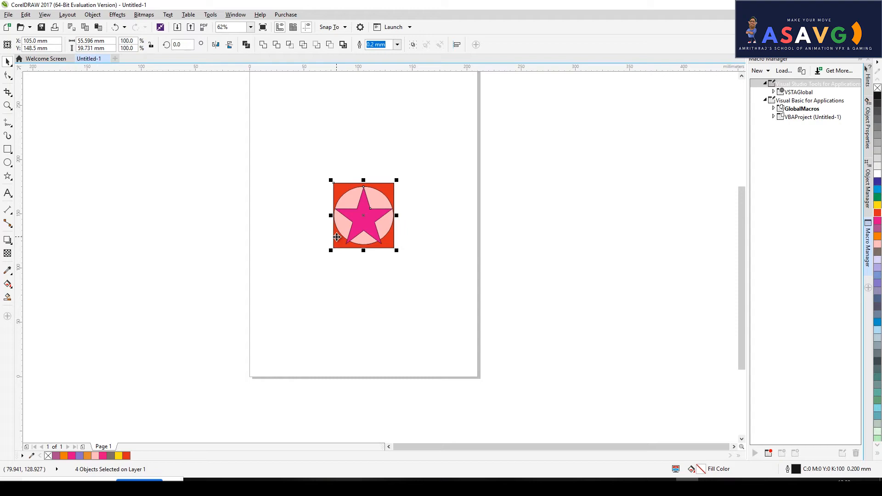
{"action": "key", "text": "ctrl+z"}
{"action": "left_click", "coordinate": [489, 179]}
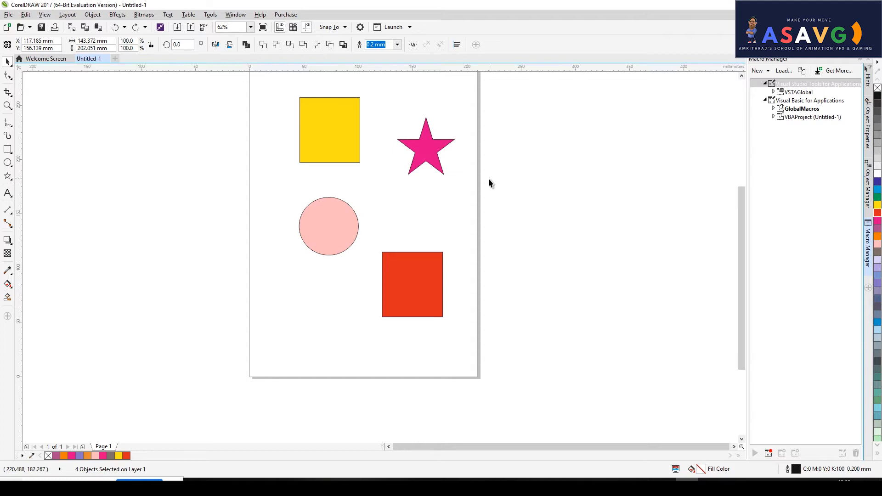
- Select all four shapes, group them, and centre the group on the page
{"action": "left_click_drag", "start_coordinate": [232, 90], "coordinate": [518, 361]}
{"action": "key", "text": "ctrl+g"}
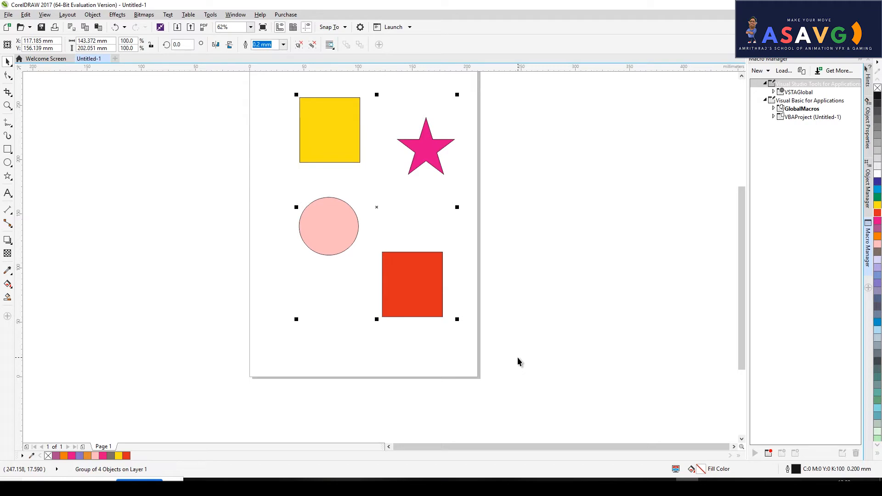
{"action": "key", "text": "p"}
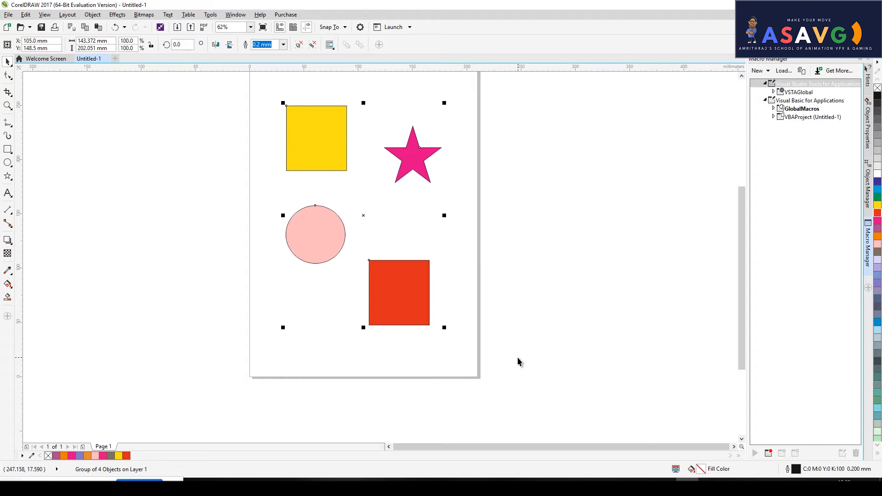
- Undo the group's centring on the page, try moving the group elsewhere, and undo the move
{"action": "key", "text": "ctrl+z"}
{"action": "left_click", "coordinate": [547, 237]}
{"action": "left_click_drag", "start_coordinate": [348, 189], "coordinate": [348, 253]}
{"action": "left_click_drag", "start_coordinate": [333, 203], "coordinate": [260, 167]}
{"action": "key", "text": "ctrl+z"}
{"action": "left_click", "coordinate": [477, 252]}
{"action": "left_click_drag", "start_coordinate": [427, 217], "coordinate": [419, 257]}
{"action": "key", "text": "ctrl+z"}
- Undo the grouping of the four shapes and the red fill of the lower square
{"action": "left_click", "coordinate": [436, 198]}
{"action": "left_click", "coordinate": [459, 208]}
{"action": "key", "text": "ctrl+z"}
{"action": "key", "text": "ctrl+z"}
{"action": "key", "text": "ctrl+z"}
{"action": "key", "text": "ctrl+z"}
{"action": "left_click", "coordinate": [440, 224]}
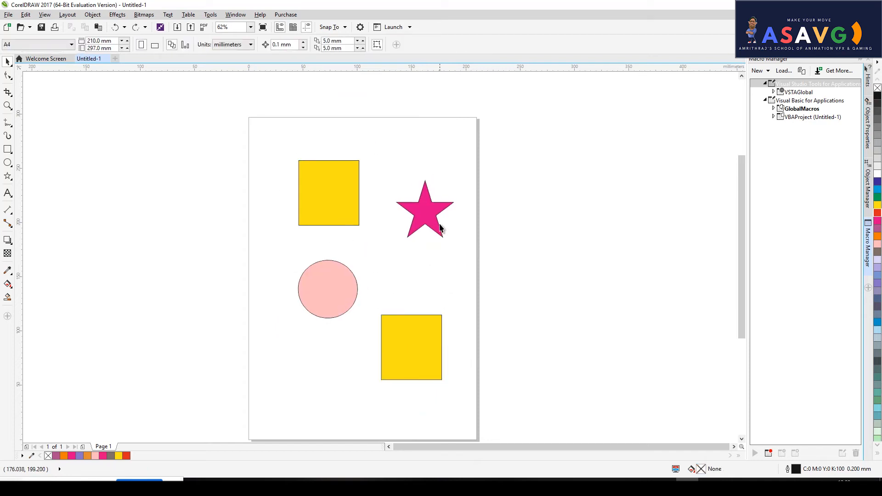
- Spread the shapes apart: star and upper square to the page's top corners, circle near the lower-left corner, lower square beyond the right edge
{"action": "left_click_drag", "start_coordinate": [419, 212], "coordinate": [447, 140]}
{"action": "left_click_drag", "start_coordinate": [334, 198], "coordinate": [272, 135]}
{"action": "left_click_drag", "start_coordinate": [327, 302], "coordinate": [270, 400]}
{"action": "left_click_drag", "start_coordinate": [399, 370], "coordinate": [500, 417]}
{"action": "left_click", "coordinate": [147, 116]}
- Select both squares, the circle and the star, try centring them individually on the page, and undo the centring
{"action": "left_click_drag", "start_coordinate": [147, 118], "coordinate": [593, 448]}
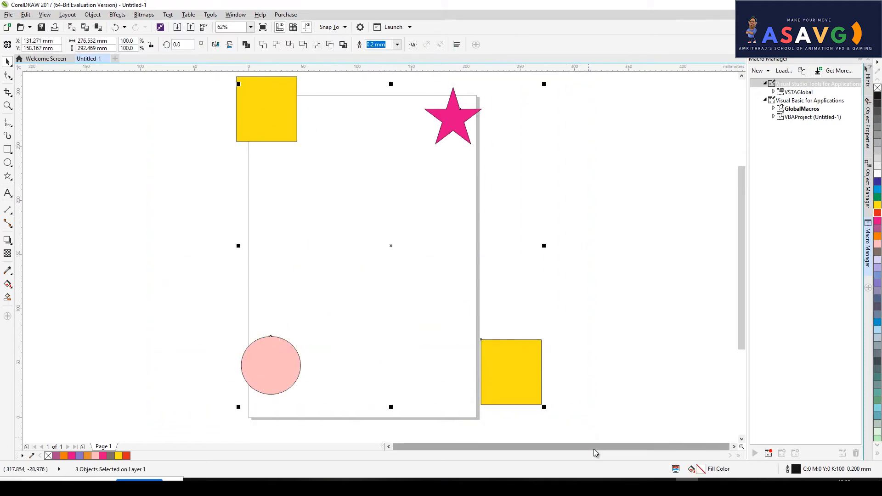
{"action": "key", "text": "p"}
{"action": "key", "text": "ctrl+z"}
{"action": "left_click", "coordinate": [282, 131], "text": "shift"}
{"action": "key", "text": "p"}
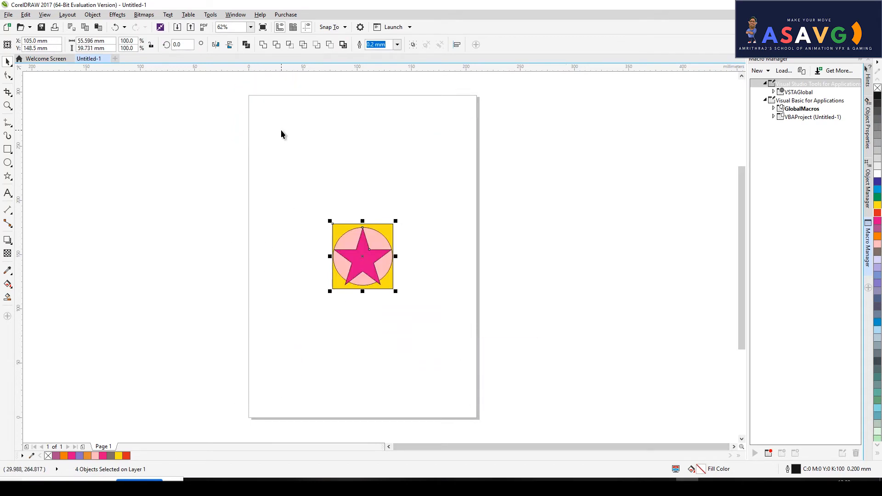
{"action": "key", "text": "ctrl+z"}
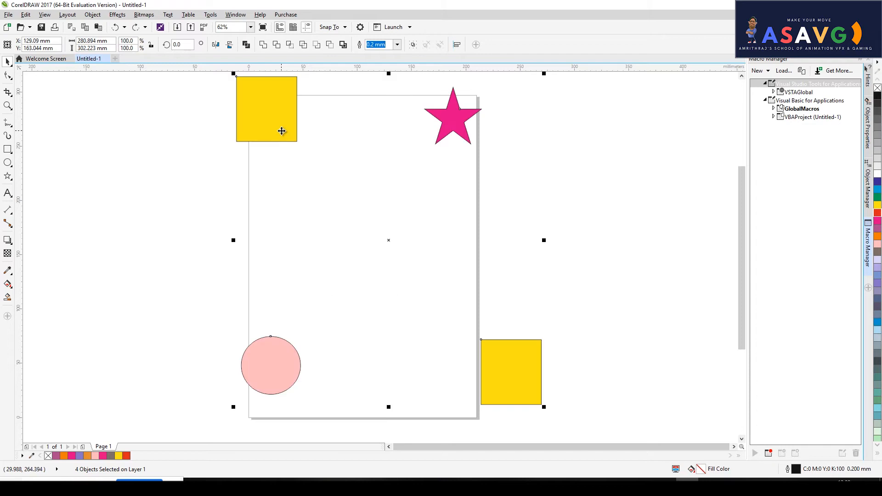
{"action": "key", "text": "p"}
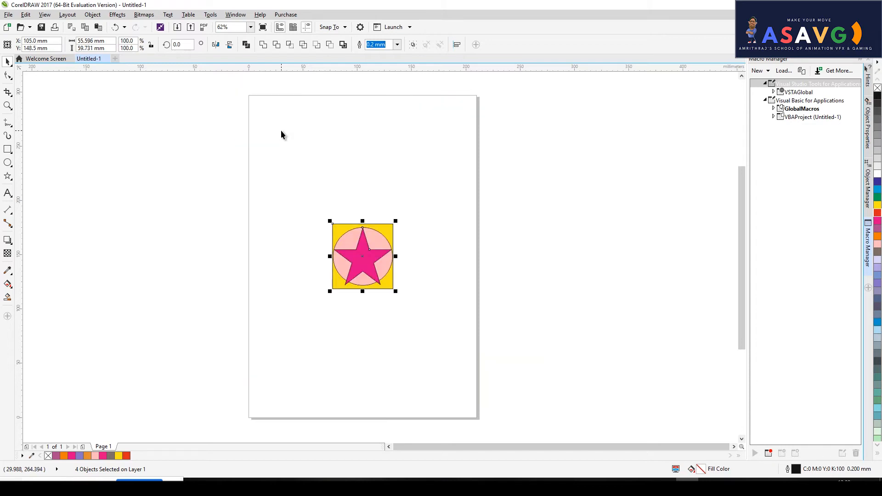
{"action": "key", "text": "ctrl+z"}
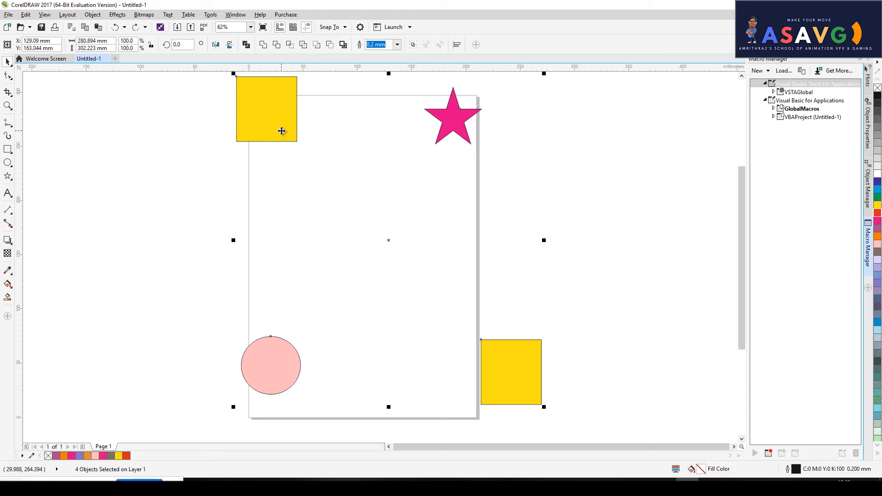
{"action": "left_click", "coordinate": [605, 225]}
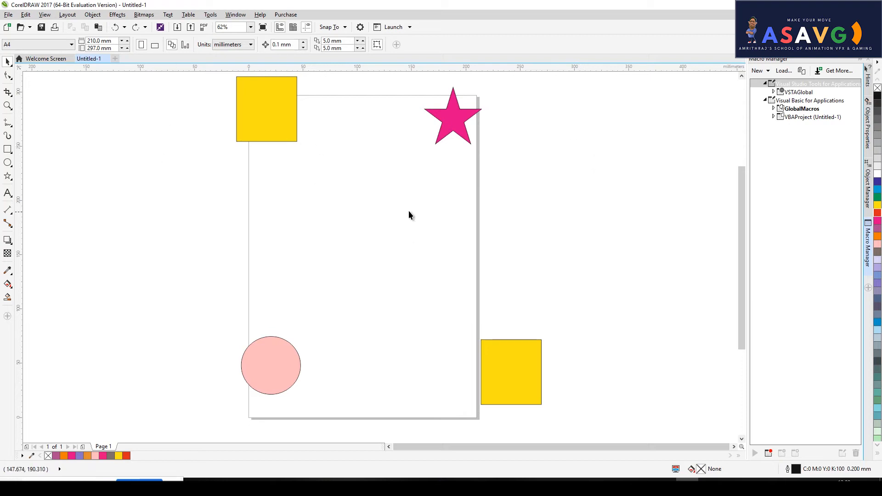
- Select all four shapes, group them, try centring the group on the page, and undo the centring
{"action": "scroll", "coordinate": [516, 211], "scroll_direction": "down", "scroll_amount": 2}
{"action": "left_click_drag", "start_coordinate": [271, 113], "coordinate": [630, 337]}
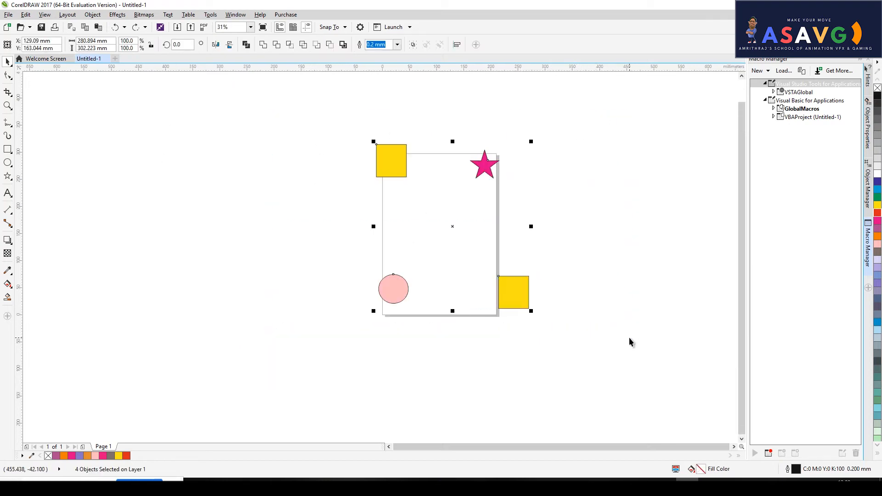
{"action": "key", "text": "ctrl+g"}
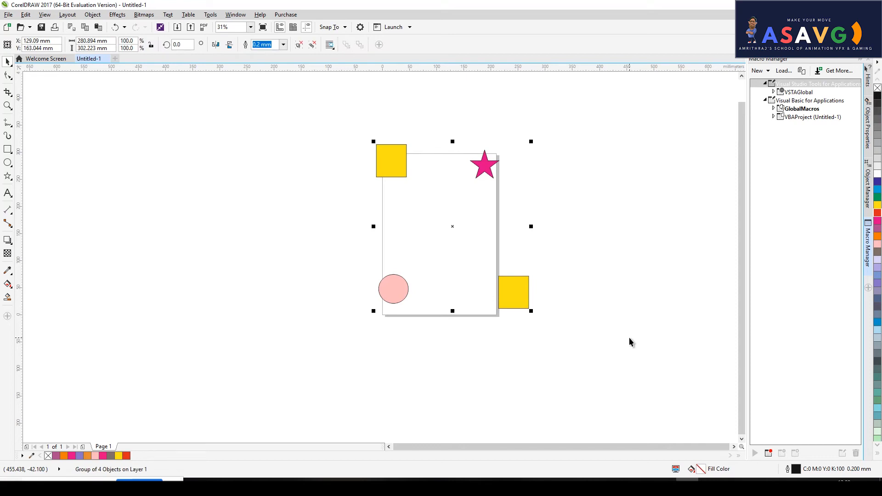
{"action": "key", "text": "p"}
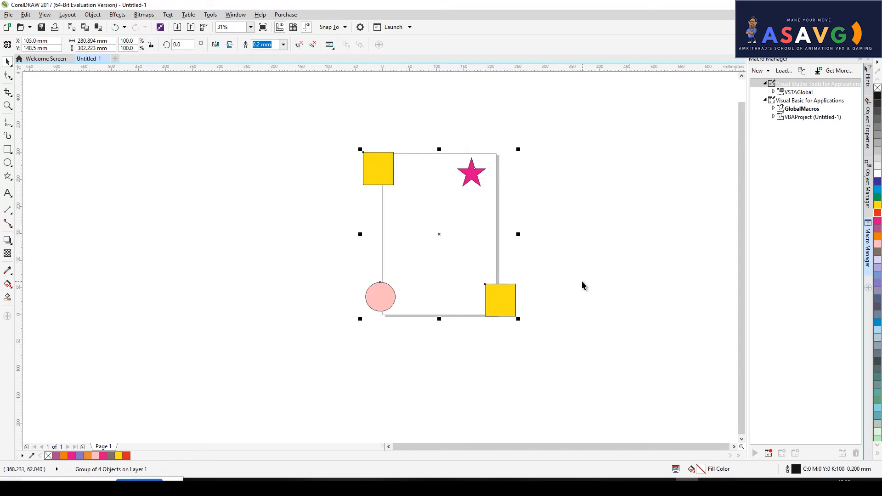
{"action": "key", "text": "ctrl+z"}
- Try moving the group, undo the move, and separate the group into its four individual shapes
{"action": "left_click_drag", "start_coordinate": [569, 227], "coordinate": [578, 259]}
{"action": "left_click", "coordinate": [577, 259]}
{"action": "left_click_drag", "start_coordinate": [400, 194], "coordinate": [409, 204]}
{"action": "key", "text": "z"}
{"action": "key", "text": "ctrl+z"}
{"action": "left_click", "coordinate": [566, 236]}
{"action": "left_click_drag", "start_coordinate": [288, 227], "coordinate": [504, 207]}
{"action": "left_click", "coordinate": [7, 62]}
{"action": "left_click_drag", "start_coordinate": [284, 167], "coordinate": [319, 192]}
{"action": "key", "text": "ctrl+z"}
{"action": "key", "text": "ctrl+u"}
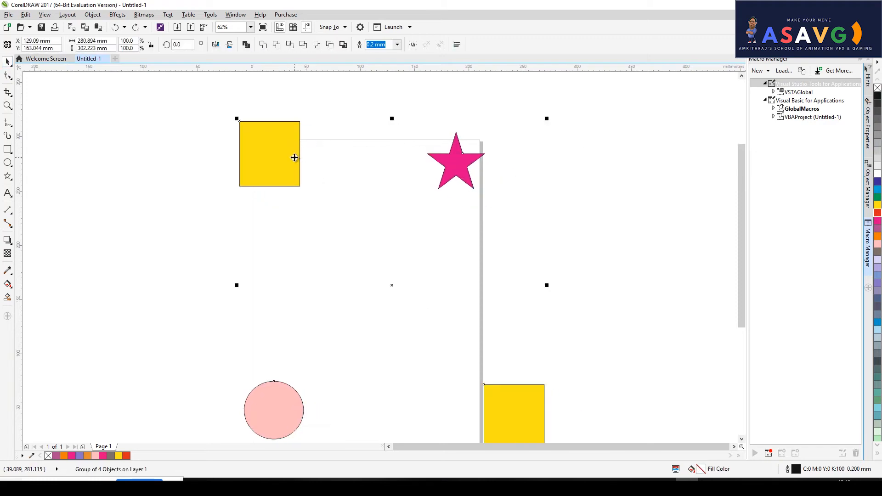
{"action": "key", "text": "ctrl+z"}
{"action": "key", "text": "ctrl+z"}
- Move the upper square fully onto the page, the other square to the lower-left area, and the circle to the lower-right area
{"action": "left_click", "coordinate": [315, 184]}
{"action": "left_click_drag", "start_coordinate": [267, 165], "coordinate": [284, 181]}
{"action": "left_click_drag", "start_coordinate": [381, 230], "coordinate": [443, 216]}
{"action": "left_click_drag", "start_coordinate": [461, 295], "coordinate": [344, 346]}
{"action": "left_click_drag", "start_coordinate": [444, 235], "coordinate": [460, 314]}
- Group the four rearranged shapes, try centring the group on the page, and undo the centring
{"action": "scroll", "coordinate": [484, 157], "scroll_direction": "down", "scroll_amount": 2}
{"action": "left_click", "coordinate": [414, 147]}
{"action": "left_click_drag", "start_coordinate": [305, 85], "coordinate": [552, 282]}
{"action": "key", "text": "ctrl+g"}
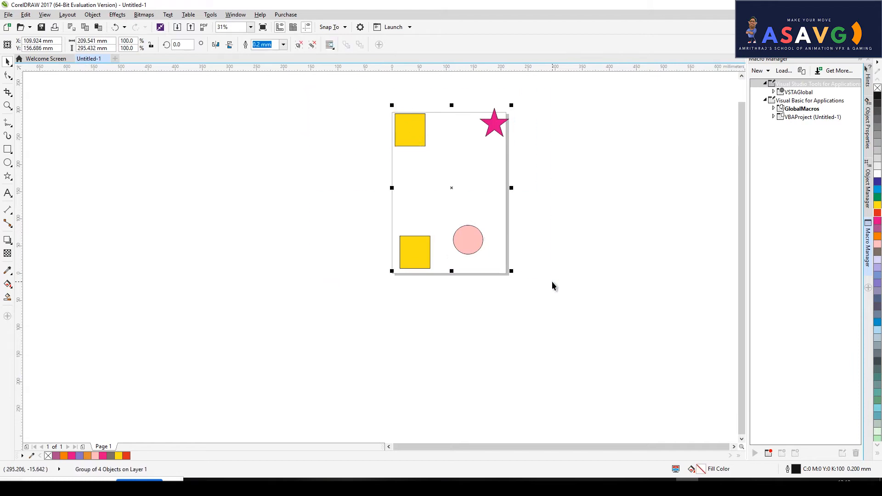
{"action": "key", "text": "p"}
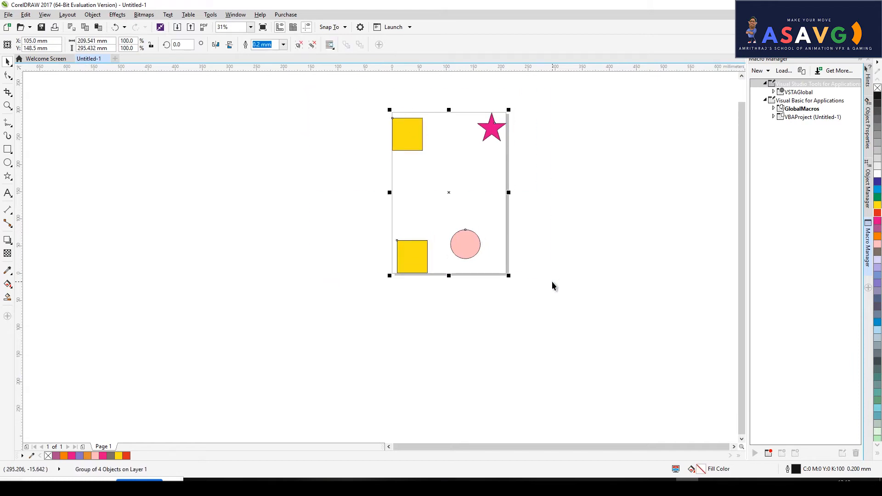
{"action": "key", "text": "ctrl+z"}
- Reselect the group and centre it on the page once more, then undo the centring and the grouping
{"action": "left_click", "coordinate": [559, 225]}
{"action": "left_click_drag", "start_coordinate": [338, 76], "coordinate": [601, 314]}
{"action": "left_click", "coordinate": [597, 313]}
{"action": "left_click_drag", "start_coordinate": [351, 105], "coordinate": [633, 323]}
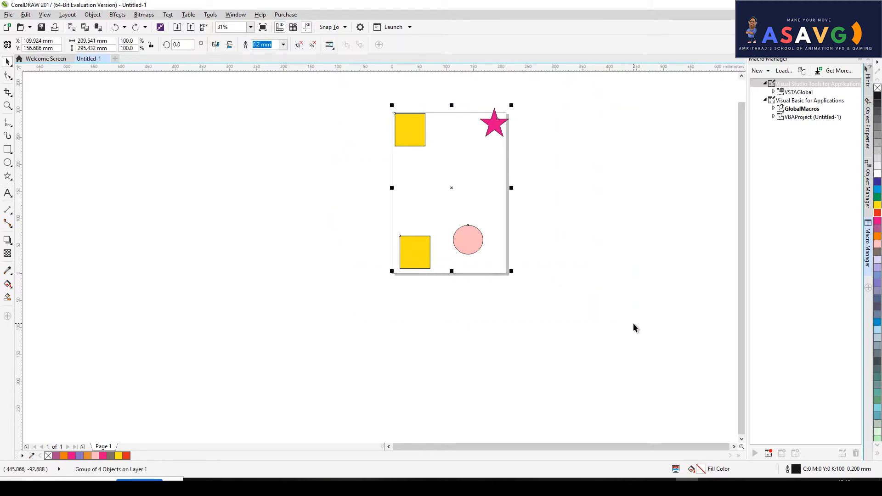
{"action": "key", "text": "p"}
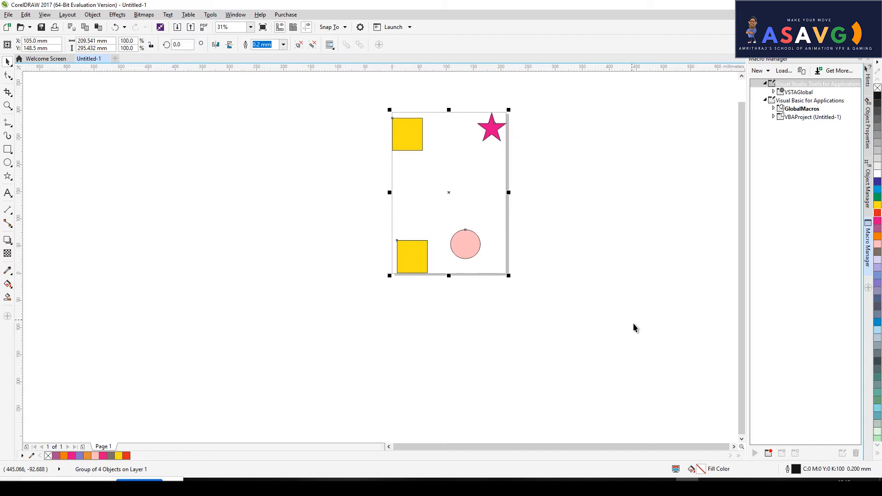
{"action": "left_click", "coordinate": [595, 235]}
{"action": "key", "text": "ctrl+z"}
{"action": "key", "text": "ctrl+z"}
{"action": "key", "text": "ctrl+z"}
{"action": "key", "text": "ctrl+z"}
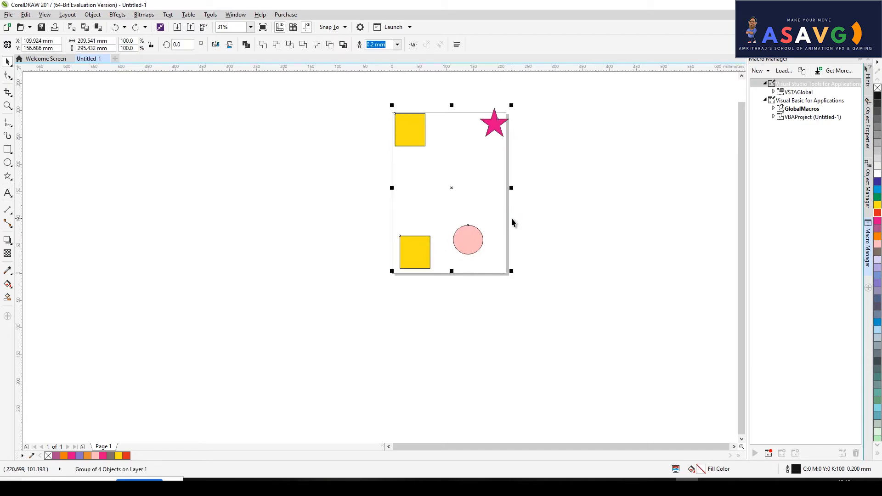
- Move the circle up and the lower square to about X 78, Y 69 mm, and centre all four ungrouped shapes on the page
{"action": "left_click", "coordinate": [558, 219]}
{"action": "left_click_drag", "start_coordinate": [465, 228], "coordinate": [426, 236]}
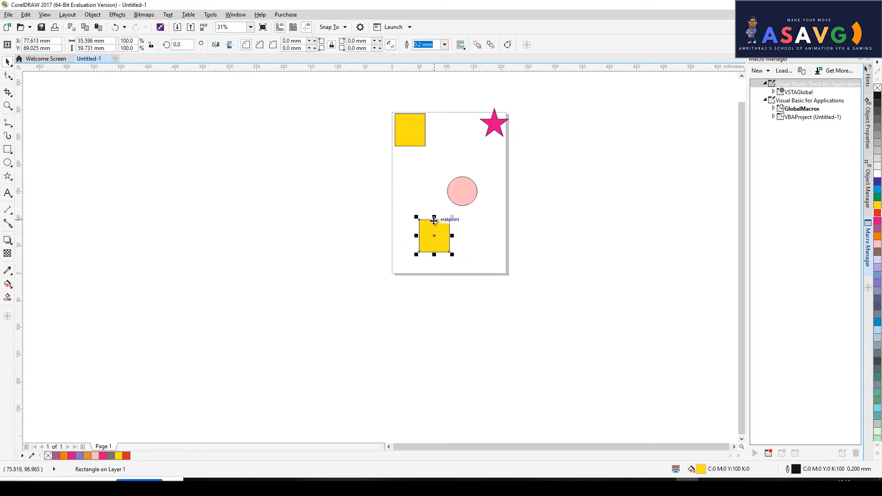
{"action": "left_click", "coordinate": [500, 125], "text": "shift"}
{"action": "left_click", "coordinate": [418, 129], "text": "shift"}
{"action": "left_click", "coordinate": [459, 186], "text": "shift"}
{"action": "key", "text": "p"}
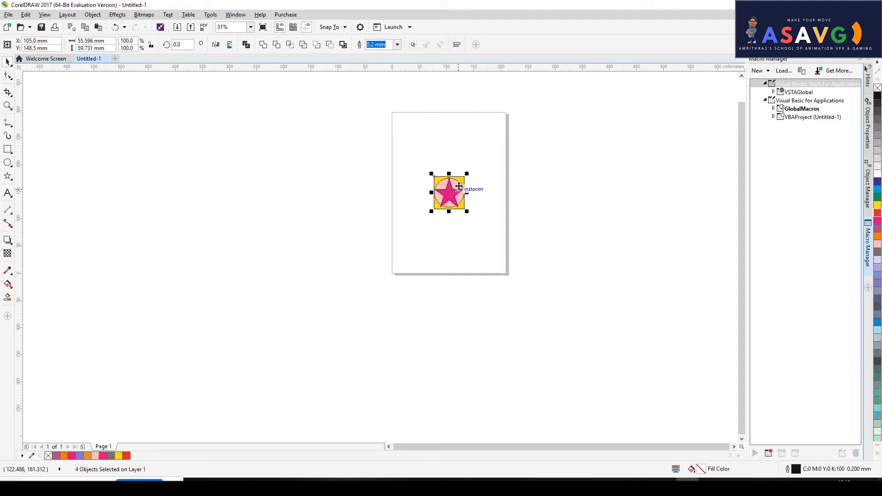
- Try nudging the stacked shapes vertically and sideways off centre, and centre them on the page again
{"action": "scroll", "coordinate": [495, 216], "scroll_direction": "up", "scroll_amount": 1}
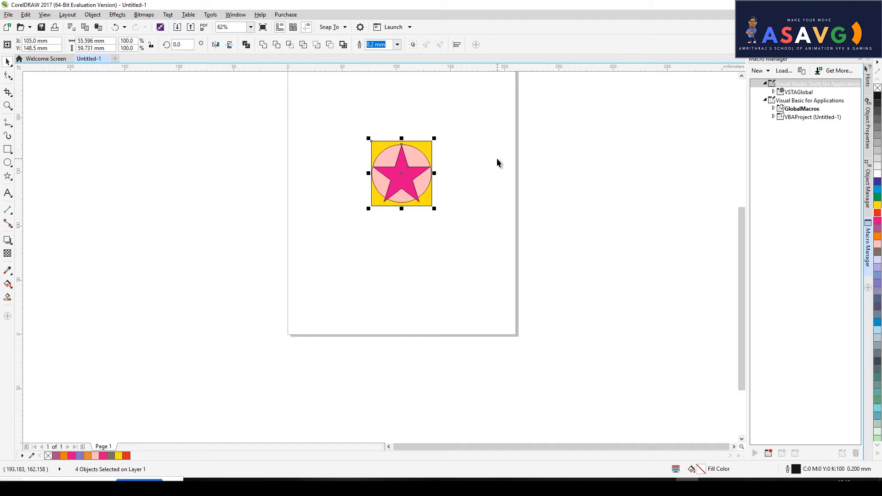
{"action": "key", "text": "Down"}
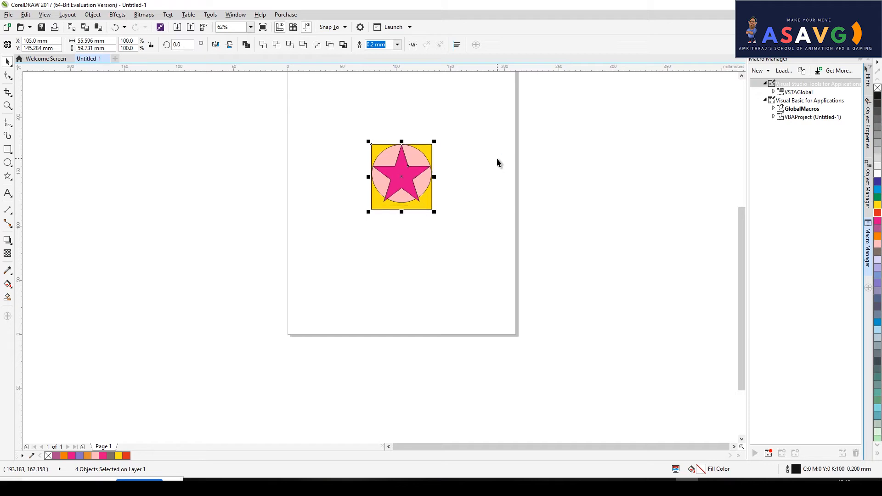
{"action": "key", "text": "Up"}
{"action": "key", "text": "Up"}
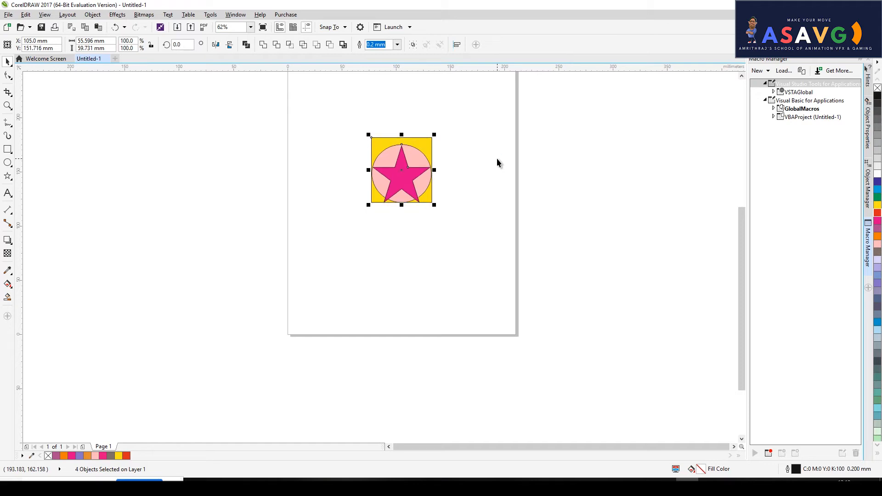
{"action": "key", "text": "ctrl+Right"}
{"action": "key", "text": "ctrl+Left"}
{"action": "key", "text": "ctrl+Left"}
{"action": "key", "text": "p"}
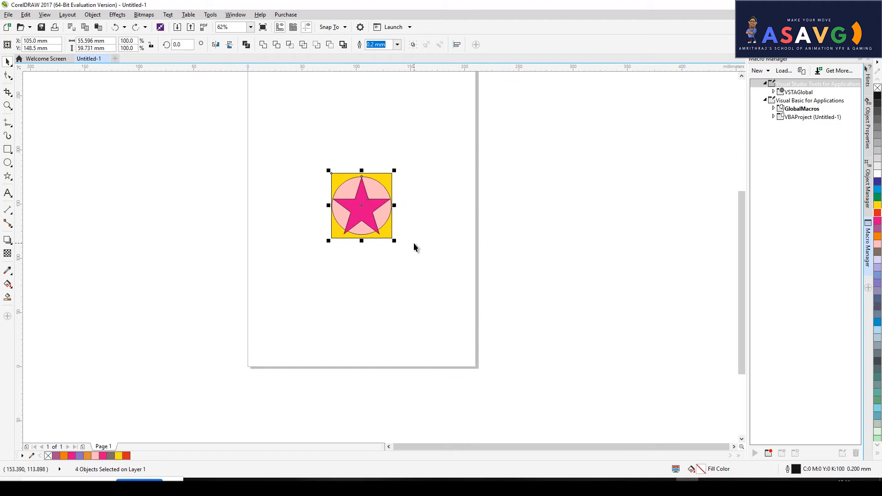
- Undo the nudges and the centring of the four stacked shapes
{"action": "left_click_drag", "start_coordinate": [339, 230], "coordinate": [450, 220]}
{"action": "key", "text": "ctrl+z"}
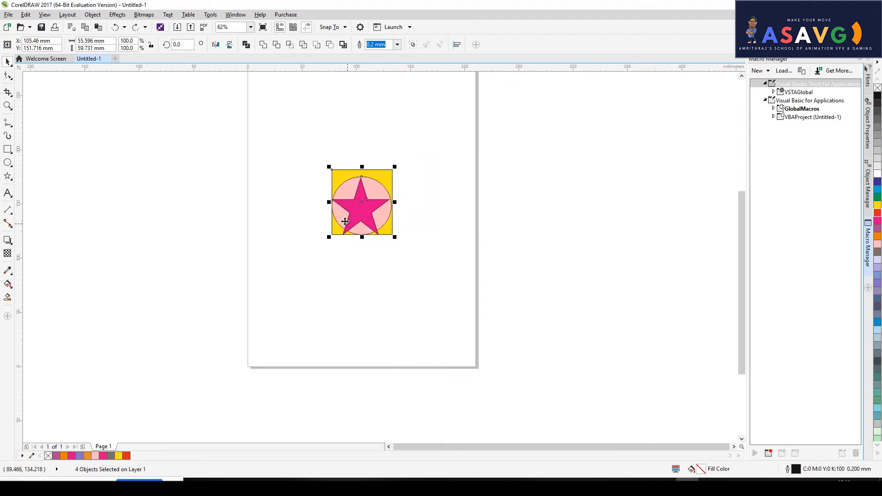
{"action": "key", "text": "ctrl+z"}
{"action": "left_click", "coordinate": [388, 207]}
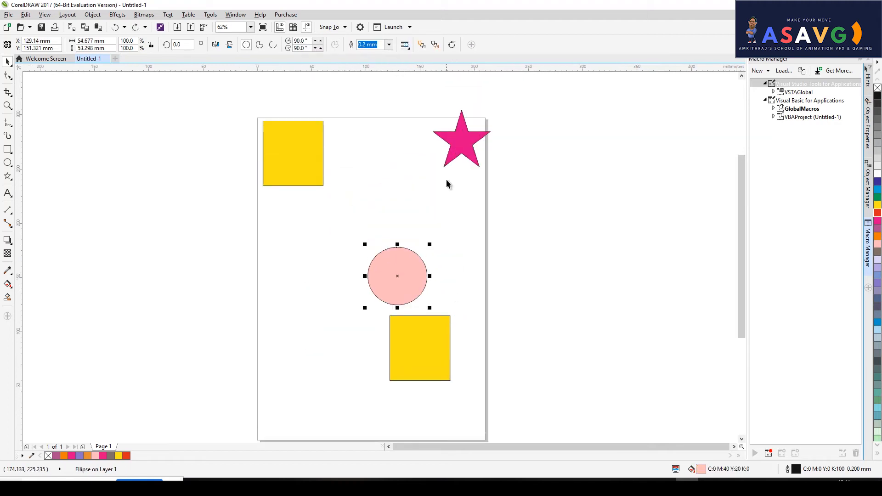
- Delete the circle and both yellow squares
{"action": "left_click", "coordinate": [460, 142]}
{"action": "left_click", "coordinate": [402, 261]}
{"action": "key", "text": "Delete"}
{"action": "left_click", "coordinate": [309, 181]}
{"action": "key", "text": "Delete"}
{"action": "left_click", "coordinate": [402, 335]}
{"action": "key", "text": "Delete"}
- Move the magenta star from the page's upper-right corner to the middle of the page
{"action": "left_click_drag", "start_coordinate": [458, 145], "coordinate": [367, 255]}
{"action": "scroll", "coordinate": [367, 255], "scroll_direction": "up", "scroll_amount": 2}
{"action": "scroll", "coordinate": [436, 230], "scroll_direction": "down", "scroll_amount": 2}
- Duplicate the star, place the copy at about X 145, Y 241 mm, and fill it with blue
{"action": "left_click_drag", "start_coordinate": [435, 228], "coordinate": [411, 163]}
{"action": "right_click", "coordinate": [411, 163]}
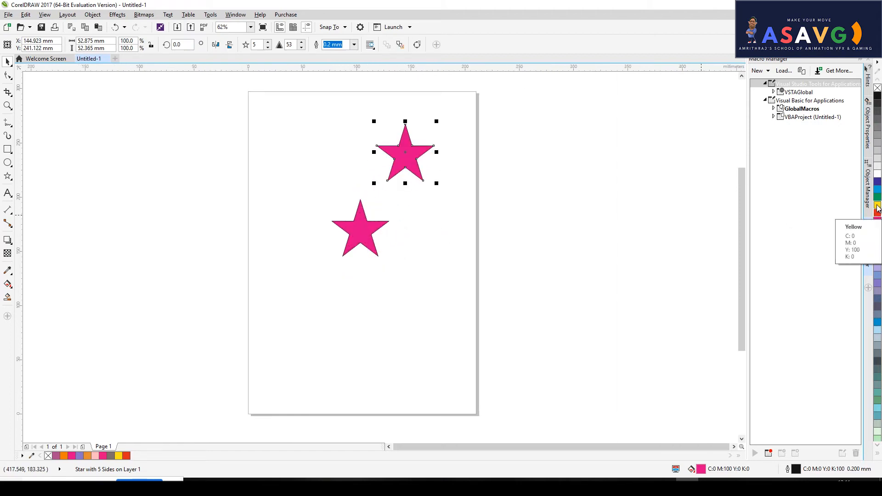
{"action": "left_click", "coordinate": [878, 182]}
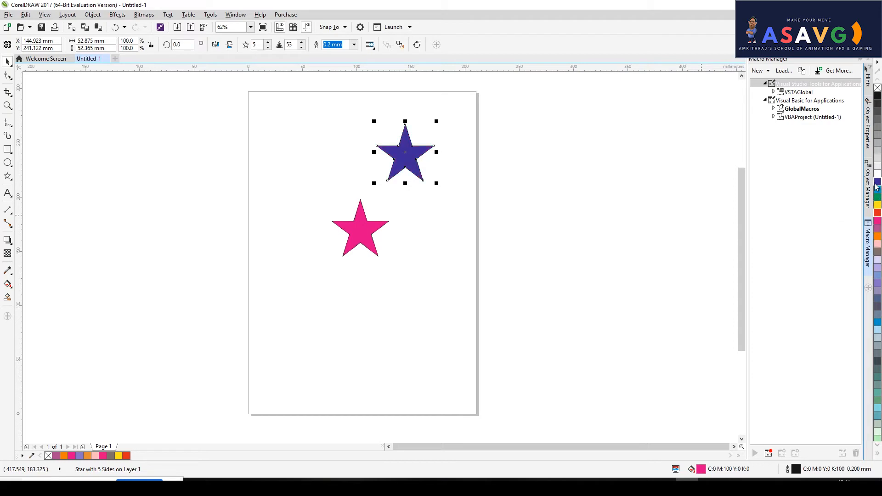
- Move the magenta star down to about X 102, Y 152 mm, farther from the blue star
{"action": "scroll", "coordinate": [483, 238], "scroll_direction": "up", "scroll_amount": 2}
{"action": "left_click_drag", "start_coordinate": [301, 266], "coordinate": [297, 310]}
{"action": "left_click", "coordinate": [388, 134]}
{"action": "left_click", "coordinate": [291, 317]}
{"action": "left_click", "coordinate": [386, 125]}
{"action": "left_click", "coordinate": [305, 281]}
{"action": "left_click", "coordinate": [386, 129]}
{"action": "left_click", "coordinate": [357, 204]}
{"action": "scroll", "coordinate": [387, 254], "scroll_direction": "down", "scroll_amount": 1}
{"action": "left_click_drag", "start_coordinate": [387, 255], "coordinate": [378, 244]}
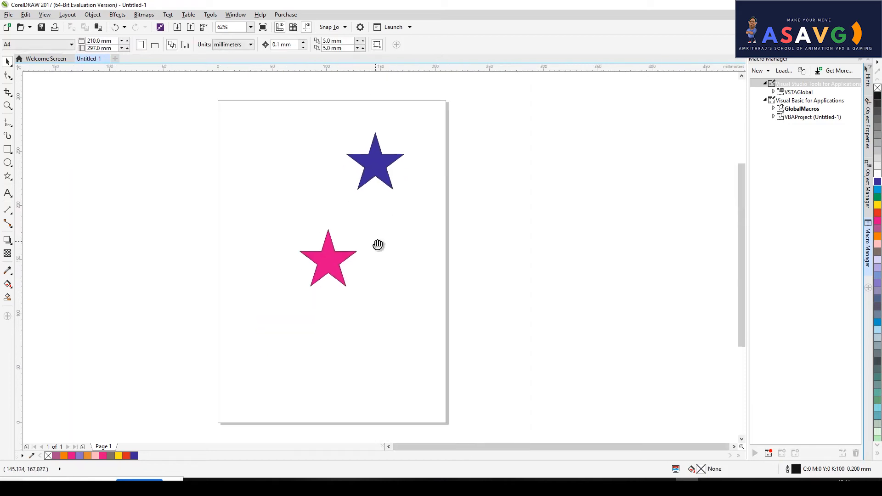
- Select the magenta star and start the Replace Objects wizard with the option to replace a color
{"action": "left_click", "coordinate": [375, 161]}
{"action": "left_click", "coordinate": [328, 255]}
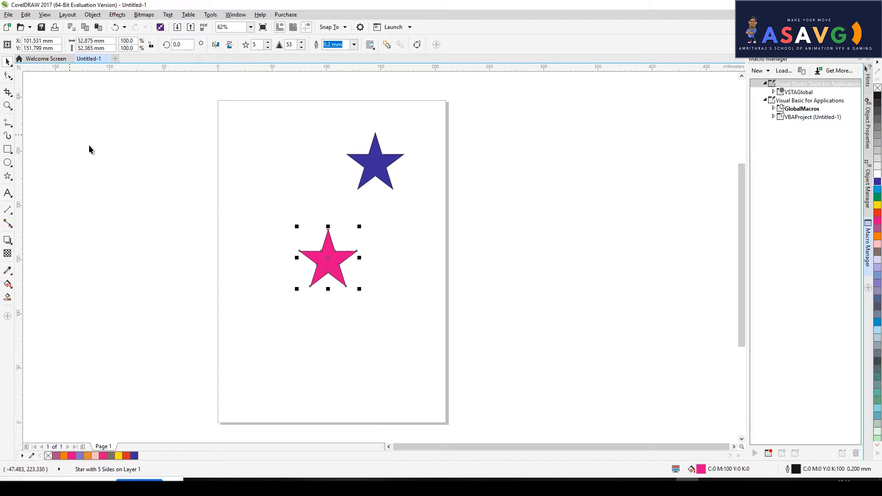
{"action": "left_click", "coordinate": [26, 15]}
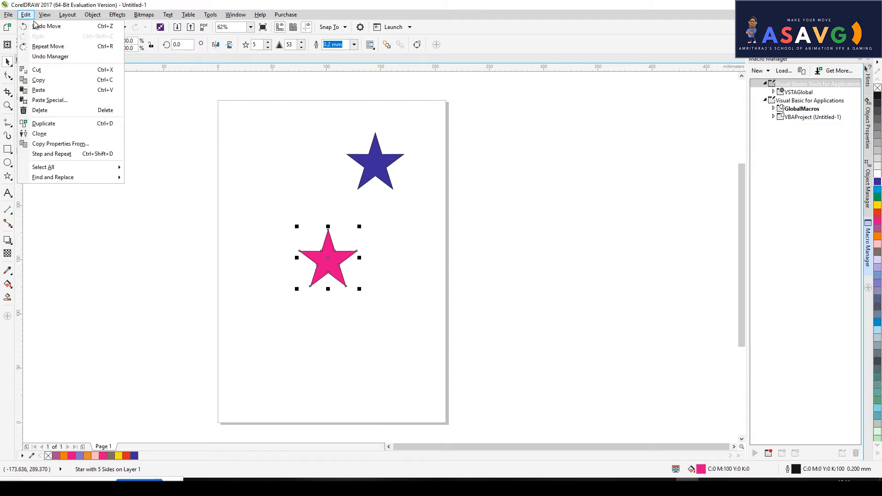
{"action": "mouse_move", "coordinate": [77, 181]}
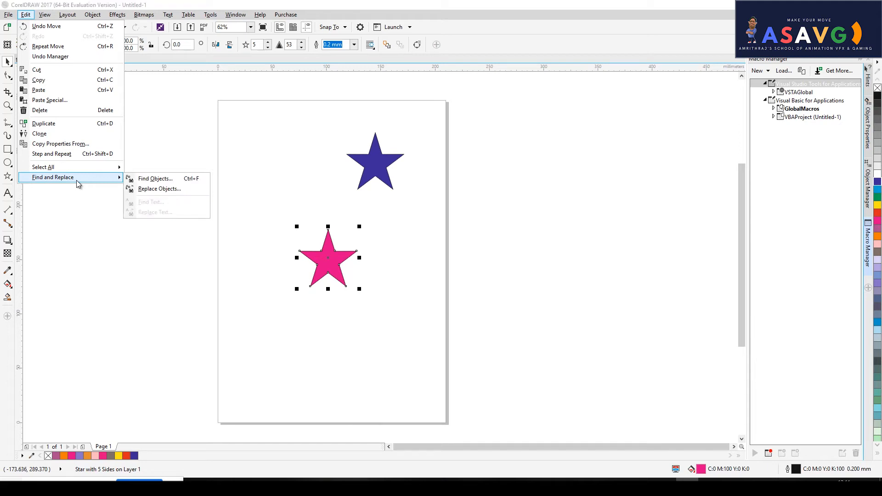
{"action": "left_click", "coordinate": [158, 189]}
{"action": "left_click_drag", "start_coordinate": [432, 148], "coordinate": [480, 129]}
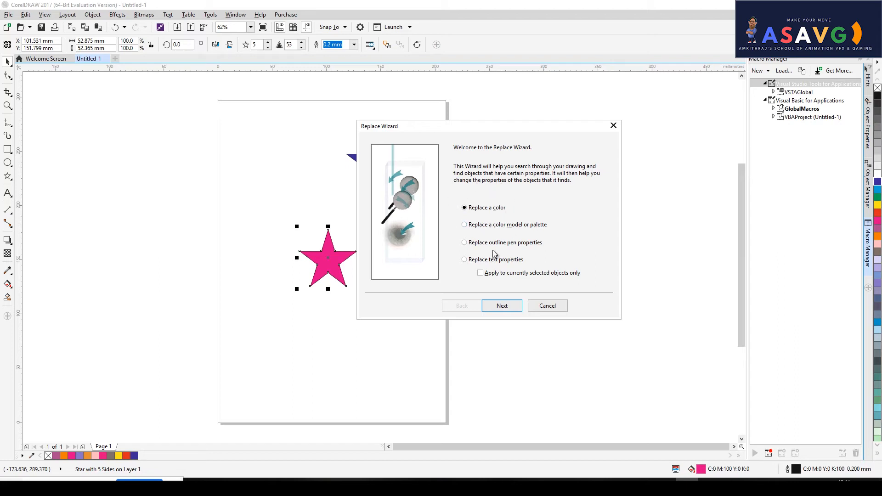
{"action": "left_click", "coordinate": [502, 307]}
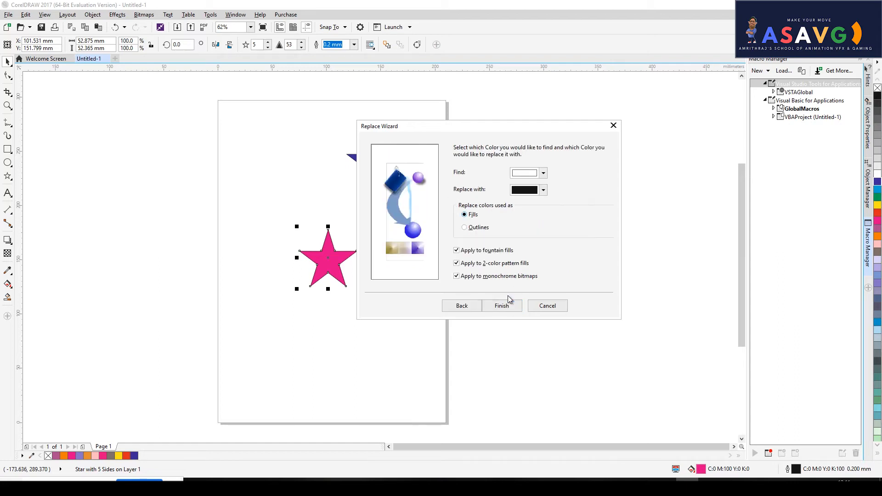
- Set the color to find by sampling the blue fill of the upper star with the eyedropper
{"action": "left_click_drag", "start_coordinate": [461, 126], "coordinate": [577, 112]}
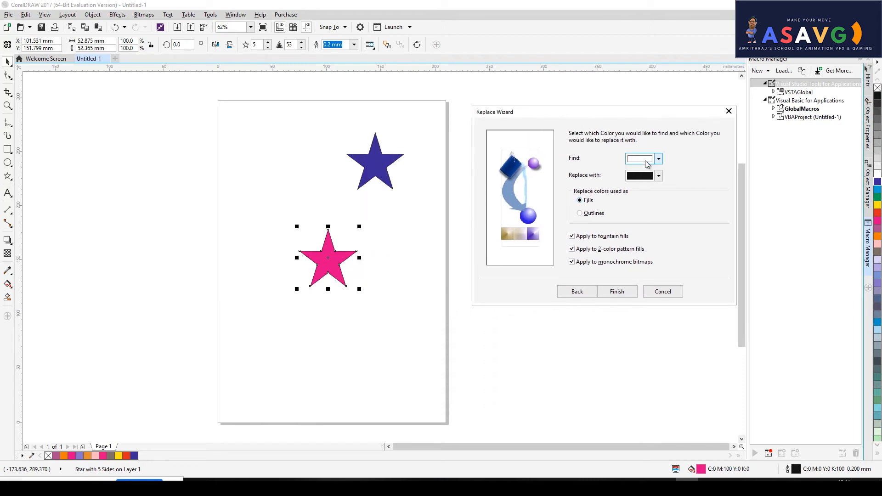
{"action": "left_click", "coordinate": [646, 162]}
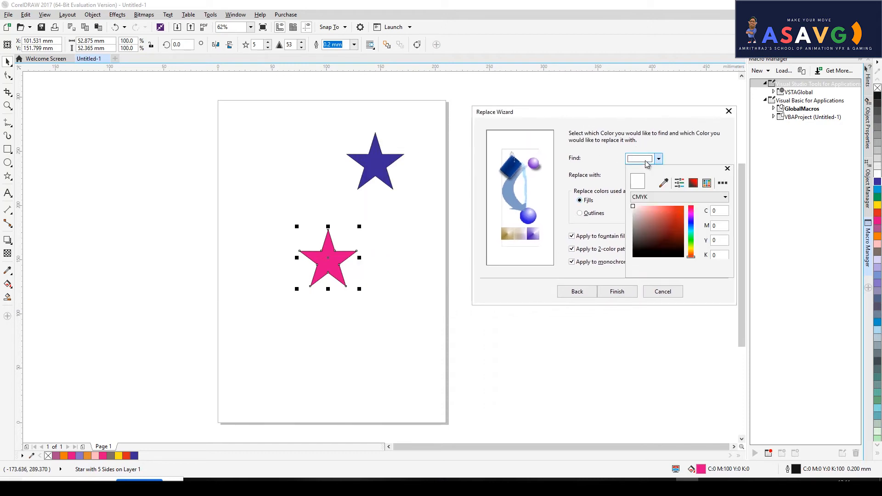
{"action": "left_click", "coordinate": [664, 183]}
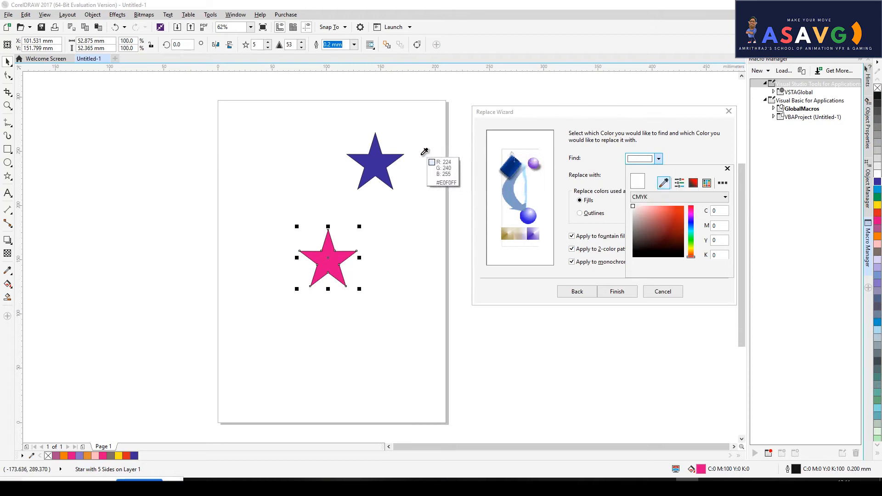
{"action": "left_click", "coordinate": [377, 157]}
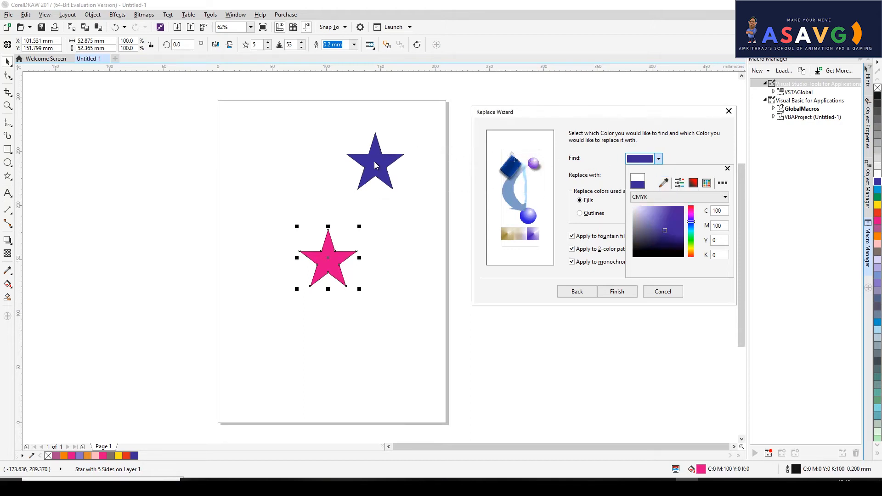
{"action": "left_click", "coordinate": [727, 169]}
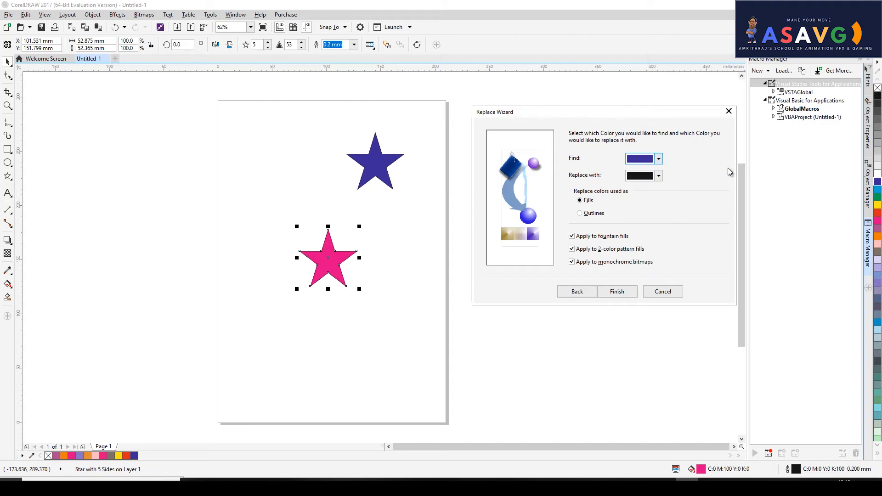
- Set the replacement color by sampling the magenta fill of the selected star with the eyedropper
{"action": "left_click", "coordinate": [643, 177]}
{"action": "left_click", "coordinate": [663, 200]}
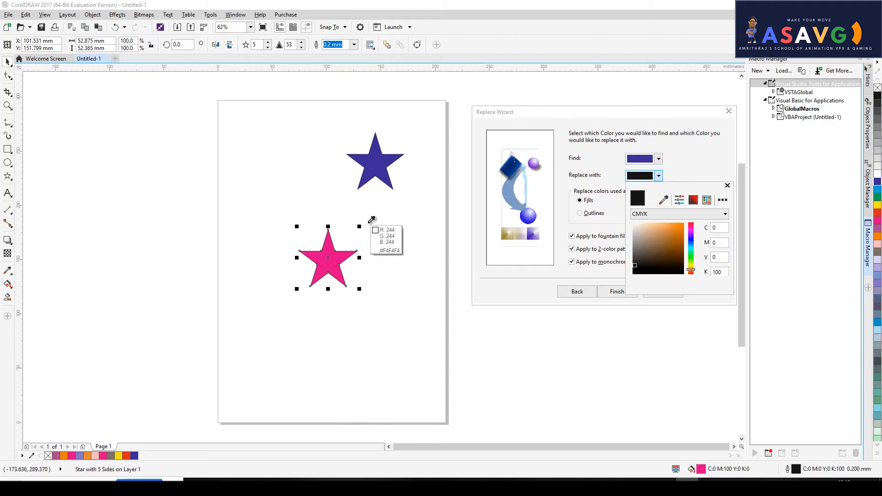
{"action": "left_click", "coordinate": [324, 256]}
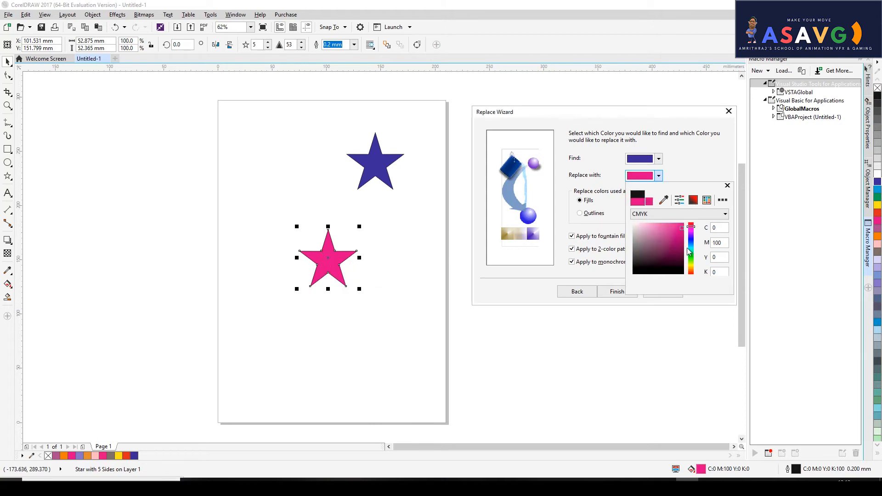
{"action": "left_click", "coordinate": [727, 186]}
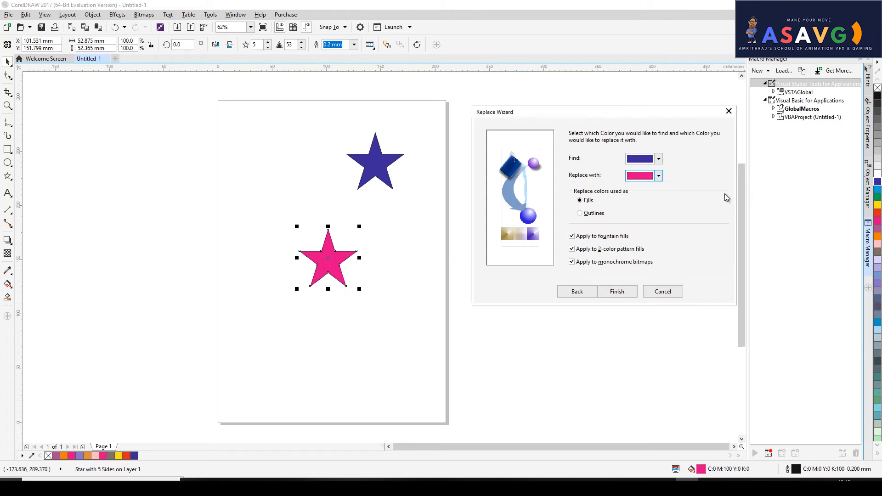
- Finish the wizard, replace all blue fills on the page with magenta, and close Find and Replace
{"action": "left_click", "coordinate": [616, 296]}
{"action": "left_click", "coordinate": [528, 247]}
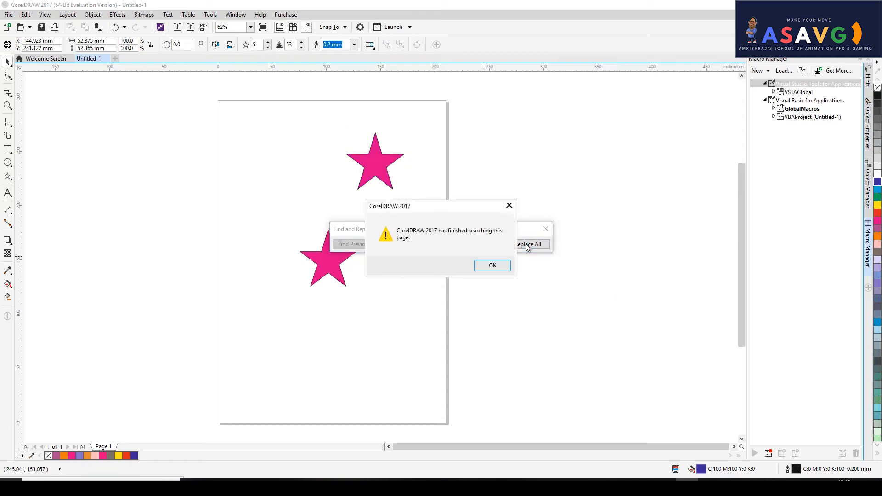
{"action": "left_click", "coordinate": [505, 265]}
{"action": "left_click", "coordinate": [546, 230]}
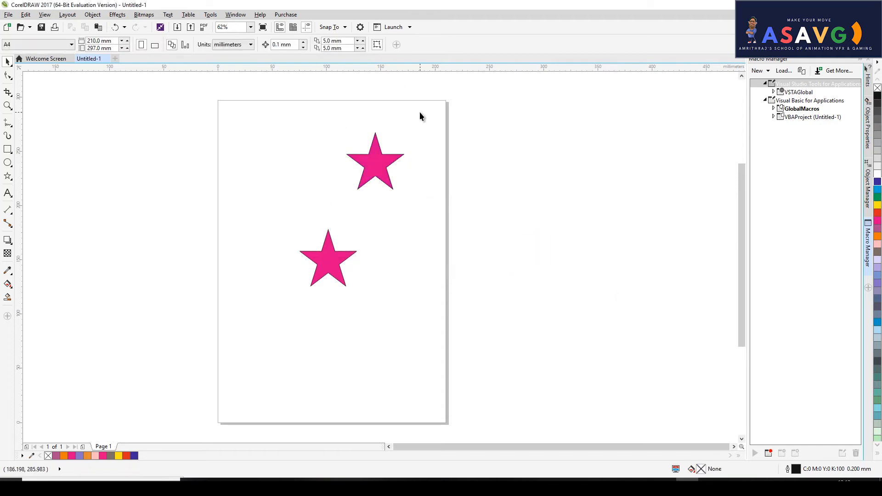
- Delete the upper star and move the remaining star slightly up to about X 98, Y 170 mm
{"action": "left_click", "coordinate": [374, 169]}
{"action": "key", "text": "Delete"}
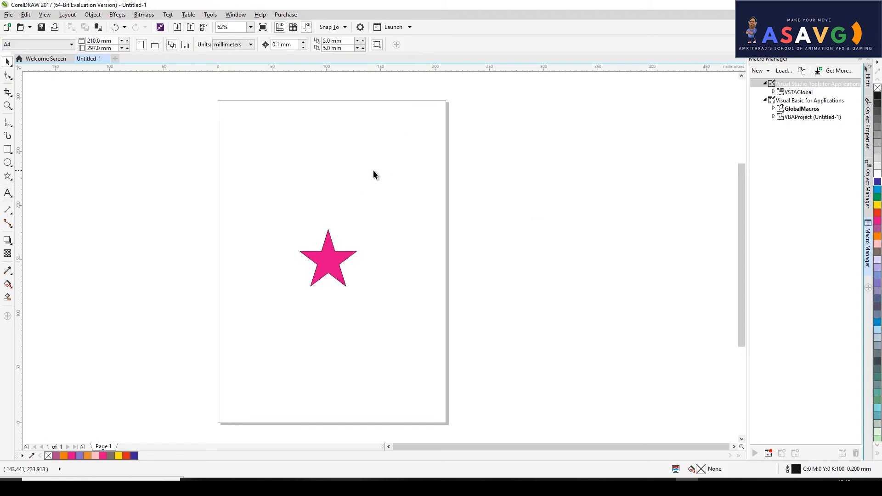
{"action": "left_click", "coordinate": [878, 211]}
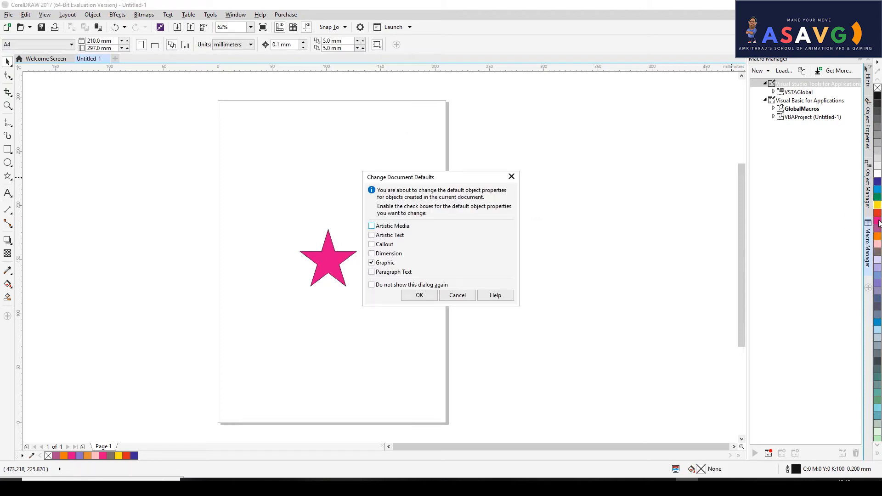
{"action": "left_click", "coordinate": [516, 173]}
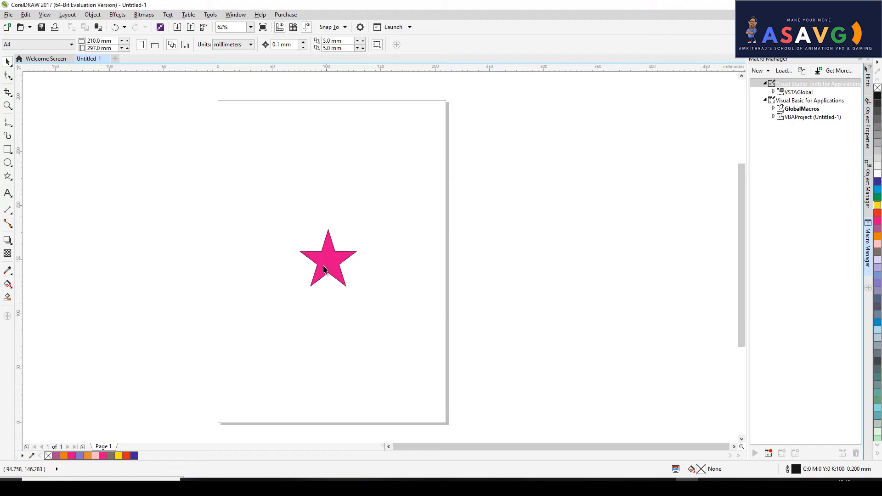
{"action": "left_click_drag", "start_coordinate": [327, 264], "coordinate": [323, 243]}
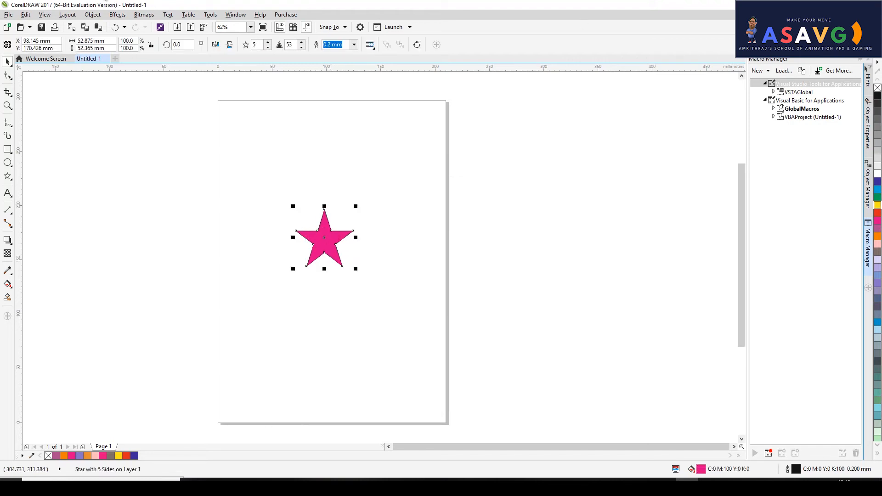
- Start the Replace Objects wizard to replace a color and sample the star's magenta fill as the color to find
{"action": "left_click", "coordinate": [26, 14]}
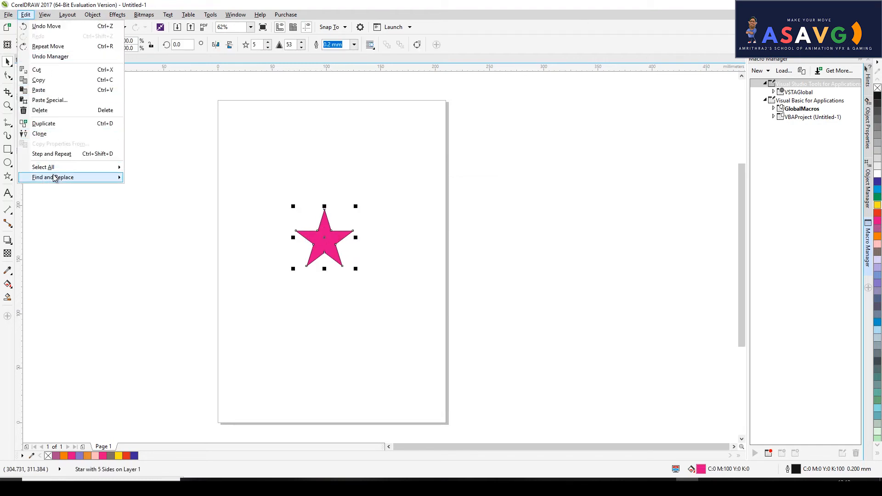
{"action": "left_click", "coordinate": [164, 195]}
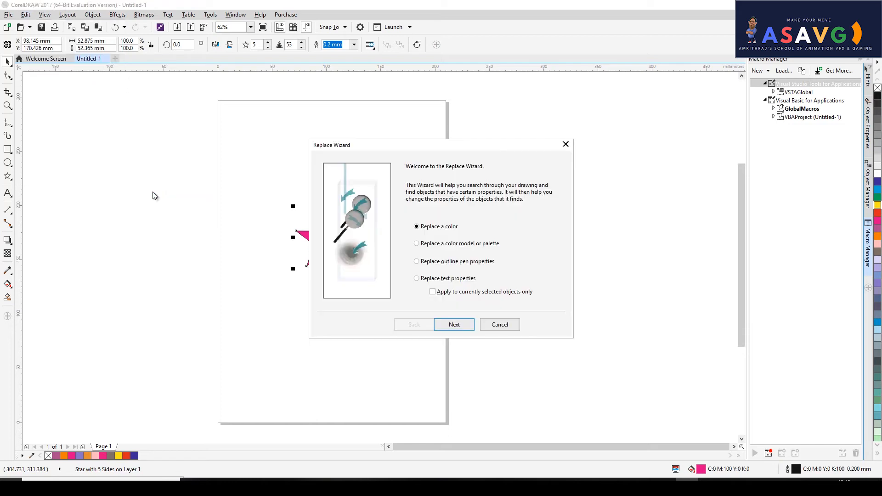
{"action": "left_click_drag", "start_coordinate": [473, 148], "coordinate": [599, 128]}
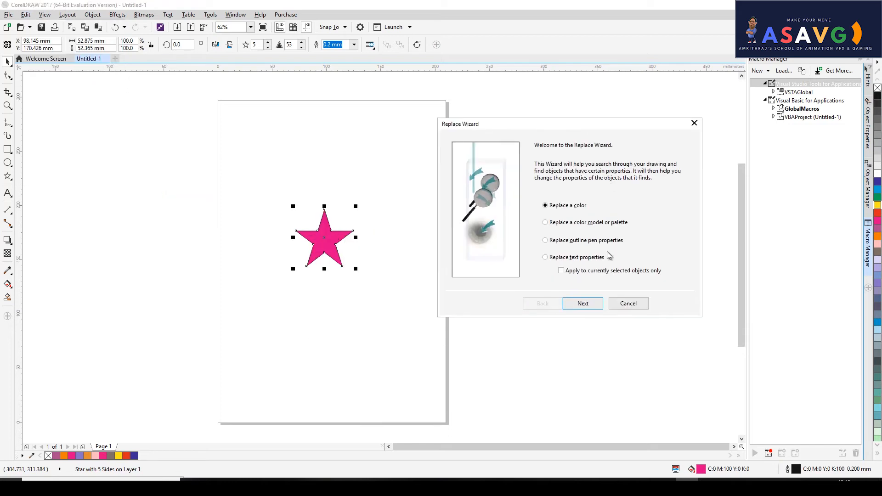
{"action": "left_click", "coordinate": [588, 305]}
{"action": "left_click", "coordinate": [608, 174]}
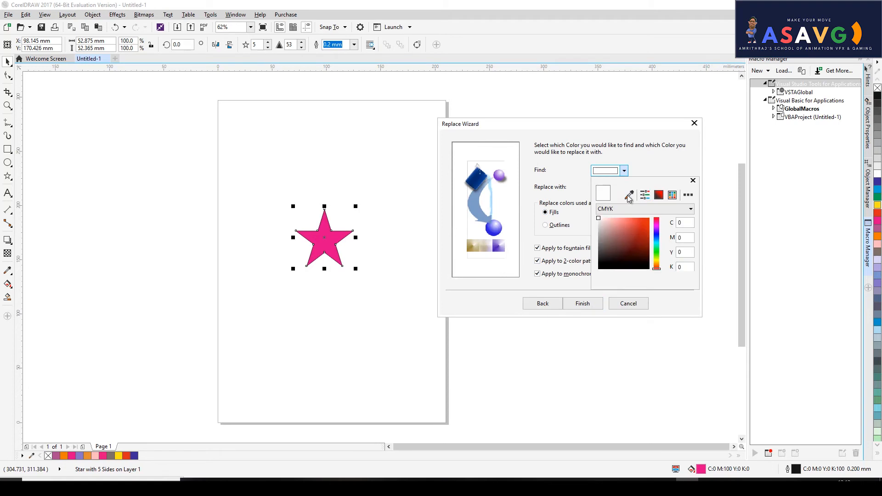
{"action": "left_click", "coordinate": [630, 195]}
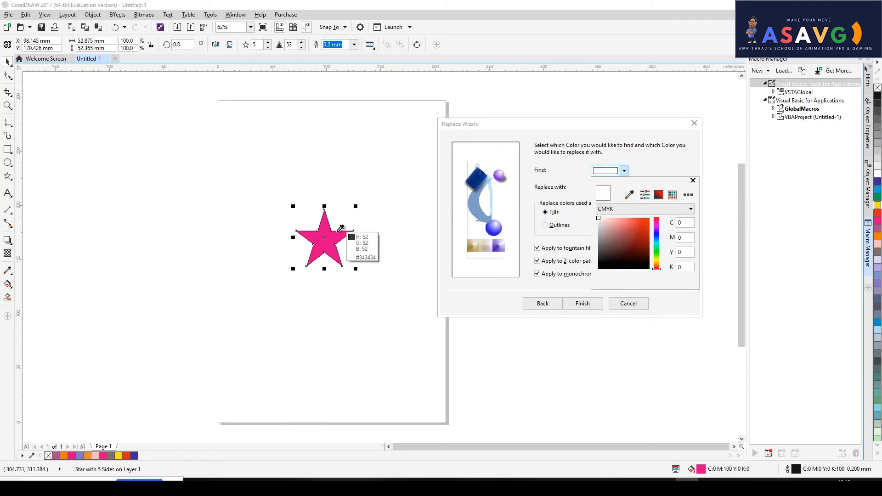
{"action": "left_click", "coordinate": [333, 238]}
{"action": "left_click", "coordinate": [693, 180]}
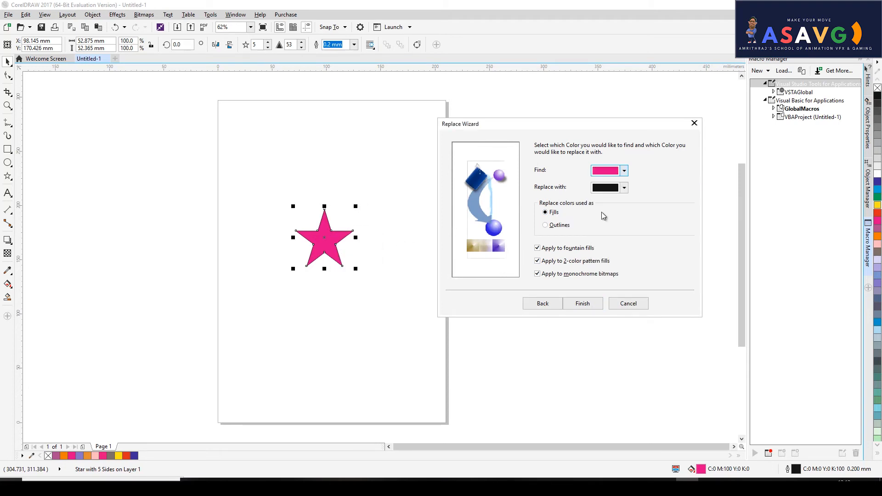
- Choose a purple of C 66, M 89, Y 0, K 0 as the replacement color for fills
{"action": "left_click", "coordinate": [604, 189]}
{"action": "left_click", "coordinate": [657, 248]}
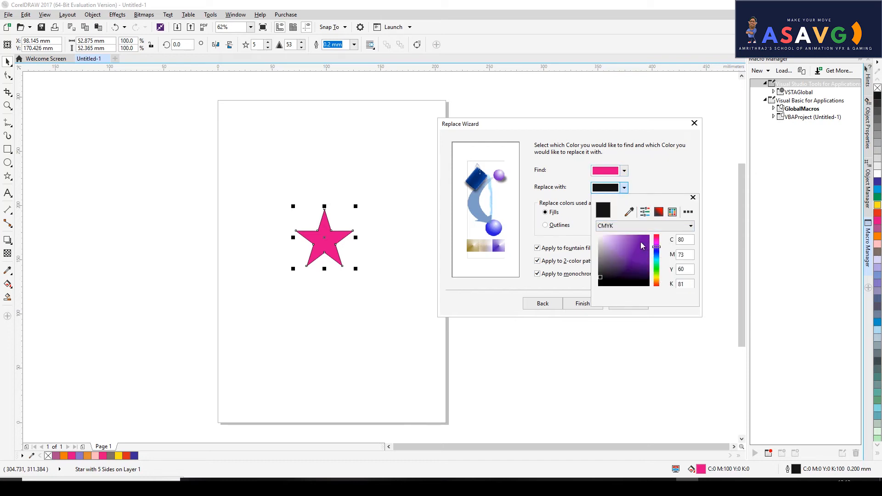
{"action": "left_click", "coordinate": [637, 236]}
{"action": "key", "text": "Escape"}
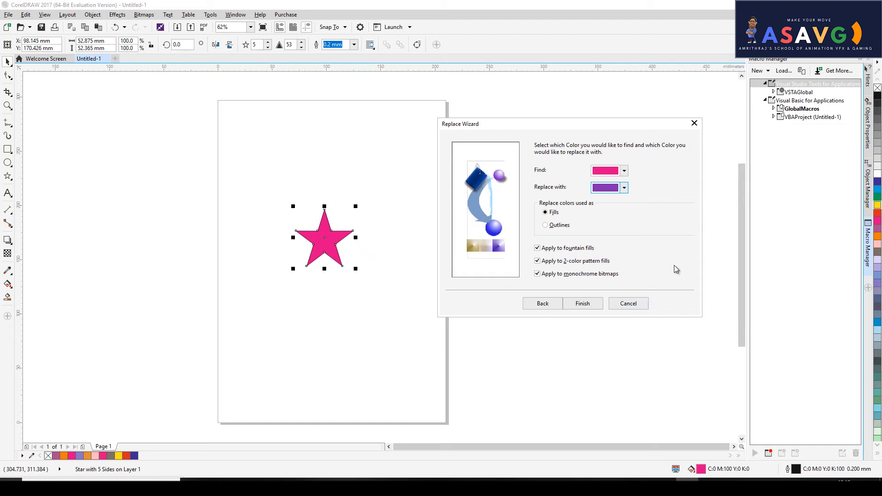
- Finish the wizard, replace all magenta fills on the page with purple, and close Find and Replace
{"action": "left_click", "coordinate": [583, 303]}
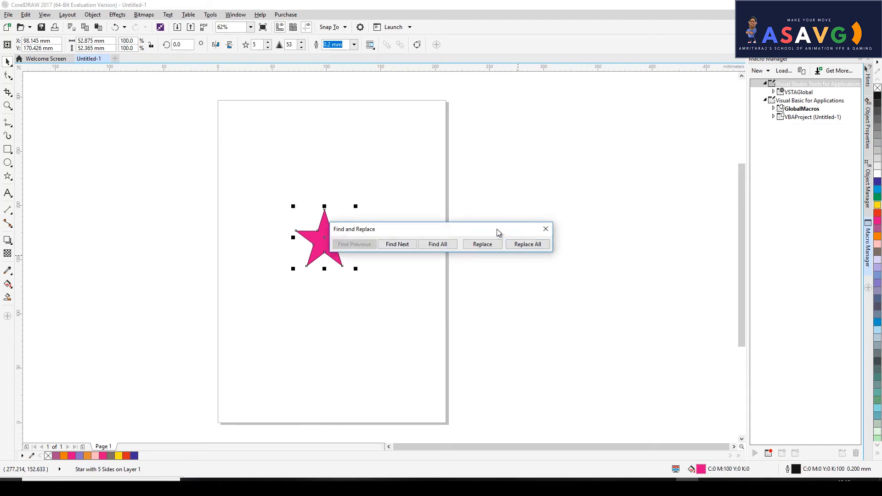
{"action": "left_click_drag", "start_coordinate": [498, 229], "coordinate": [614, 165]}
{"action": "left_click", "coordinate": [643, 179]}
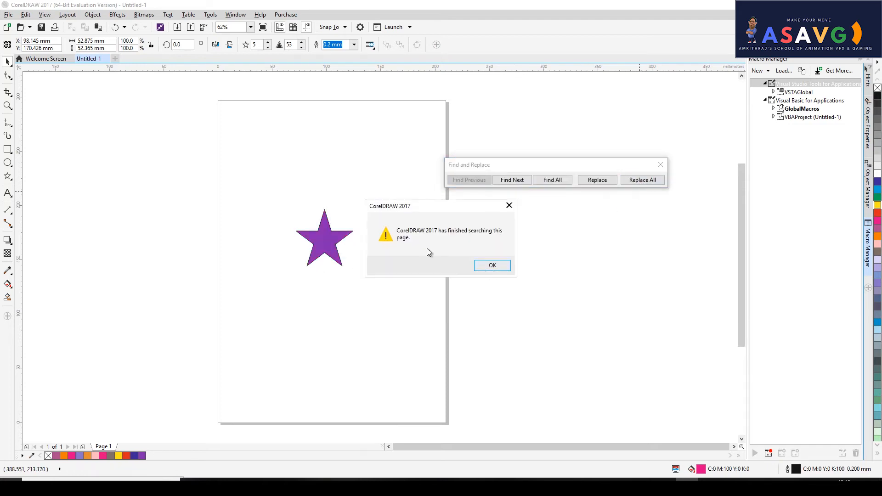
{"action": "left_click", "coordinate": [479, 267]}
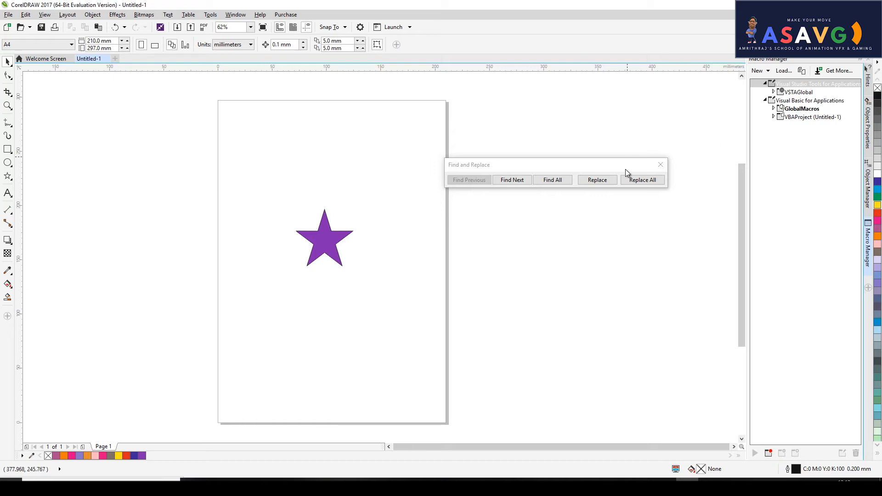
{"action": "left_click", "coordinate": [660, 164]}
- Select the purple star and start the Replace Objects wizard with the option to replace a color model or palette
{"action": "scroll", "coordinate": [352, 230], "scroll_direction": "up", "scroll_amount": 3}
{"action": "left_click_drag", "start_coordinate": [331, 244], "coordinate": [378, 241]}
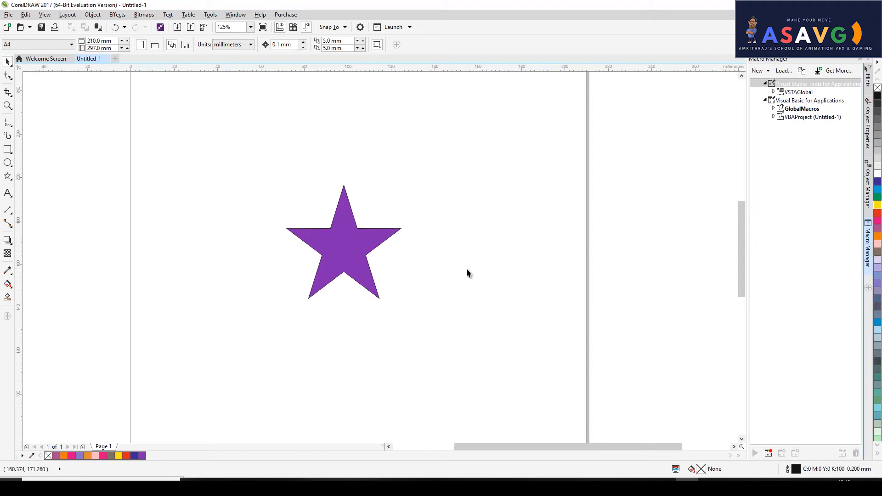
{"action": "left_click", "coordinate": [350, 209]}
{"action": "scroll", "coordinate": [481, 197], "scroll_direction": "down", "scroll_amount": 1}
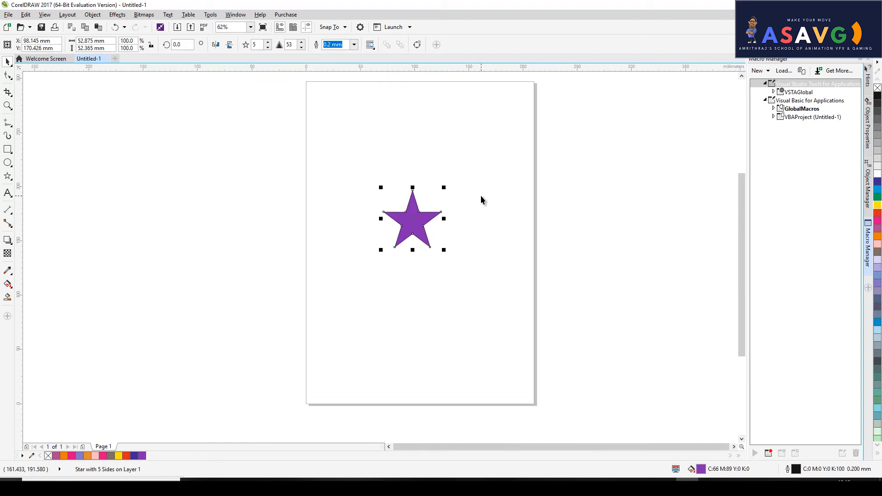
{"action": "left_click", "coordinate": [26, 15]}
{"action": "mouse_move", "coordinate": [69, 178]}
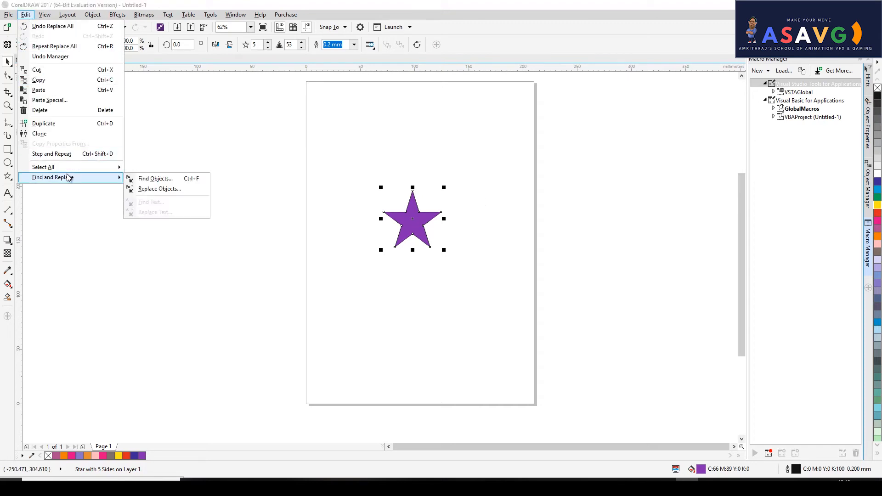
{"action": "left_click", "coordinate": [159, 189]}
{"action": "left_click_drag", "start_coordinate": [406, 148], "coordinate": [169, 105]}
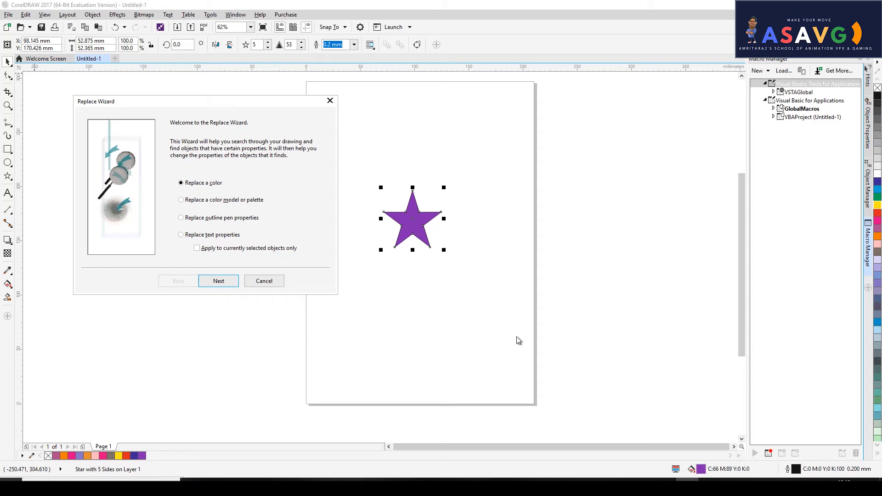
{"action": "left_click", "coordinate": [183, 200]}
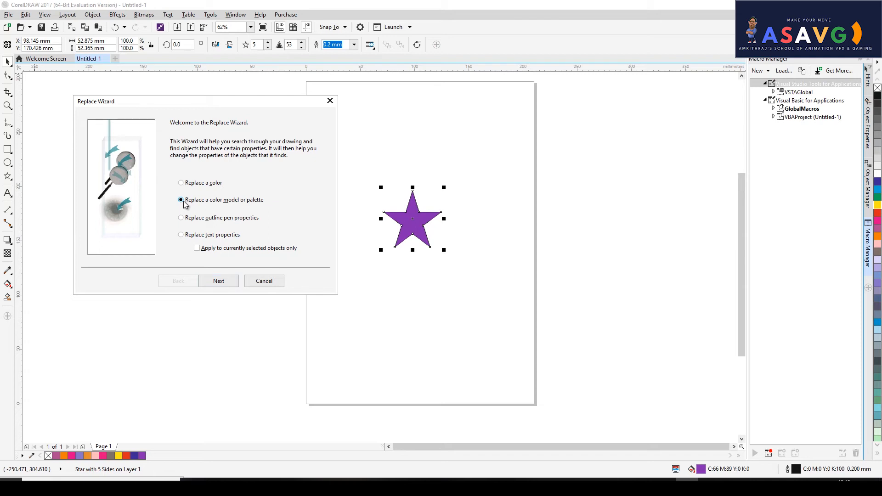
{"action": "left_click", "coordinate": [225, 282]}
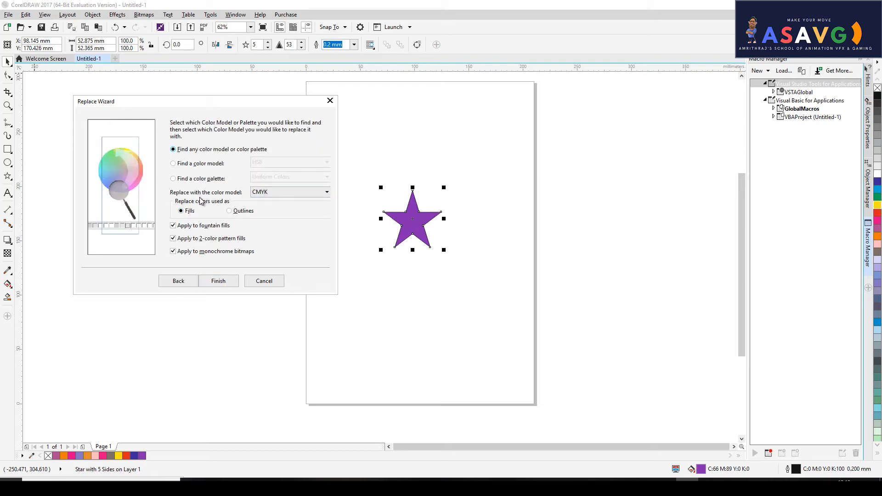
- Set the replacement color model to RGB for fills in any color model or palette and replace all matches on the page
{"action": "left_click", "coordinate": [272, 194]}
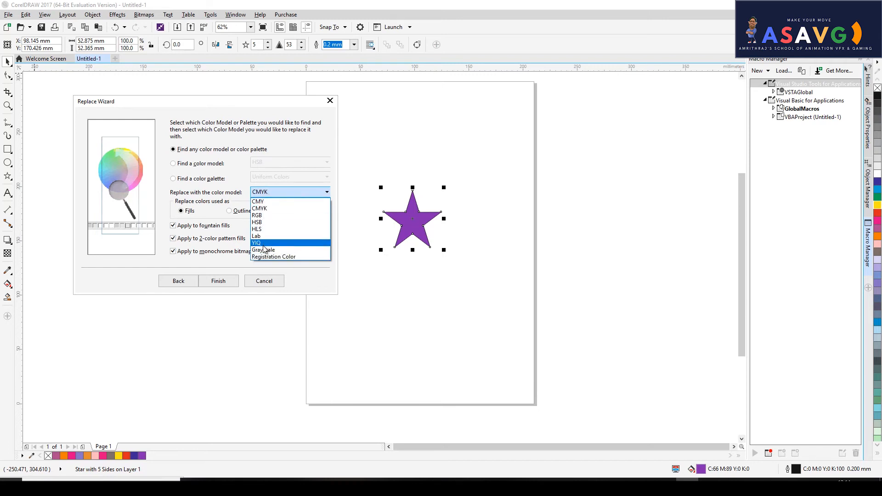
{"action": "left_click", "coordinate": [268, 216]}
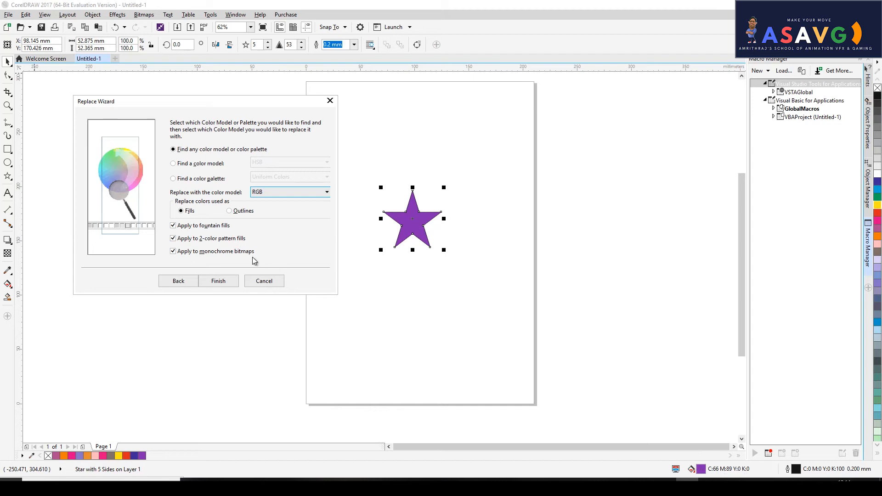
{"action": "left_click", "coordinate": [218, 281]}
{"action": "left_click", "coordinate": [534, 244]}
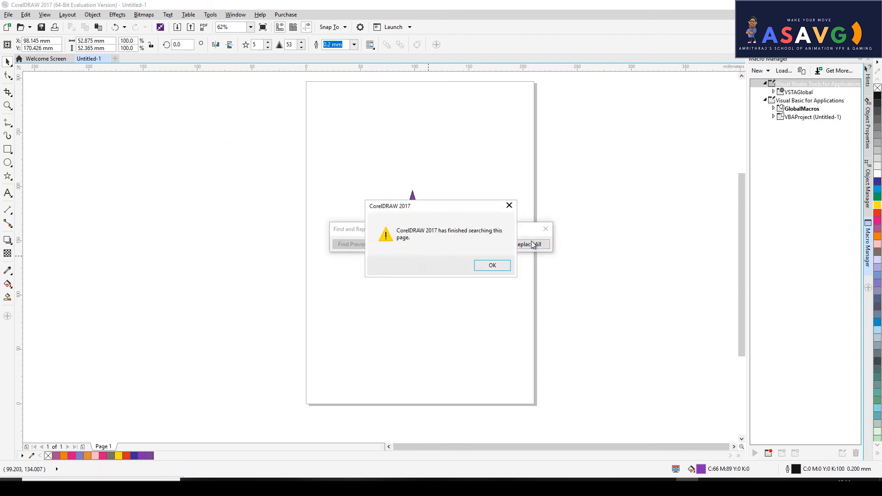
{"action": "left_click", "coordinate": [506, 264]}
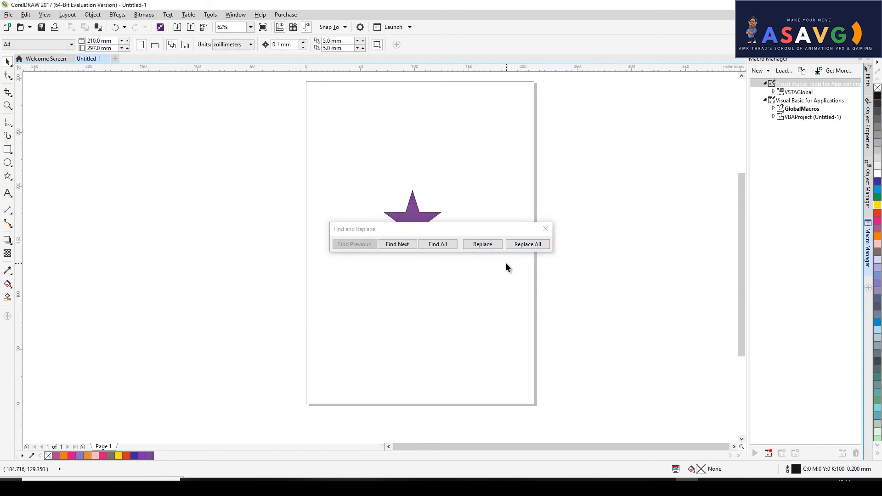
- Close Find and Replace and inspect the star's fill and its color values up close
{"action": "left_click", "coordinate": [546, 229]}
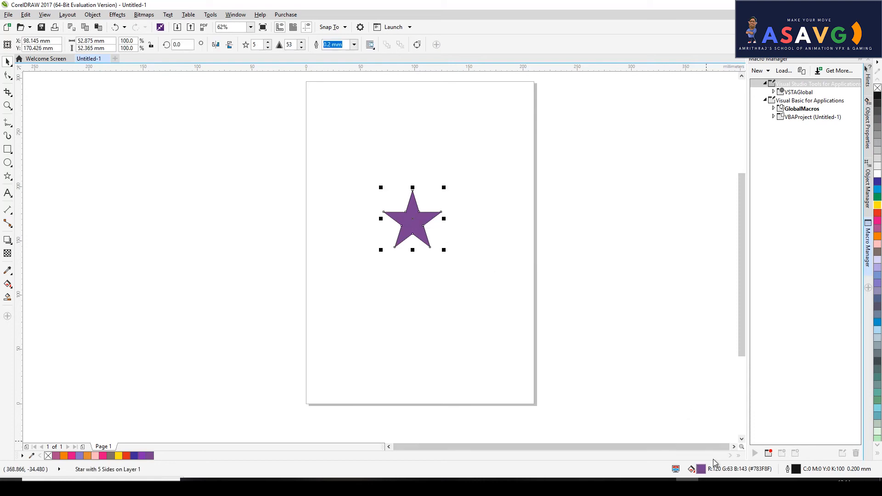
{"action": "scroll", "coordinate": [459, 275], "scroll_direction": "up", "scroll_amount": 2}
{"action": "scroll", "coordinate": [375, 284], "scroll_direction": "up", "scroll_amount": 3}
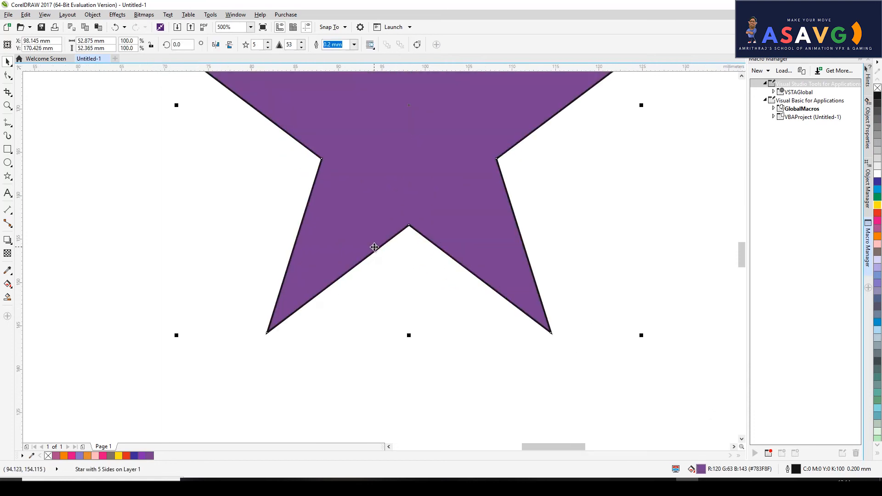
{"action": "scroll", "coordinate": [394, 232], "scroll_direction": "down", "scroll_amount": 3}
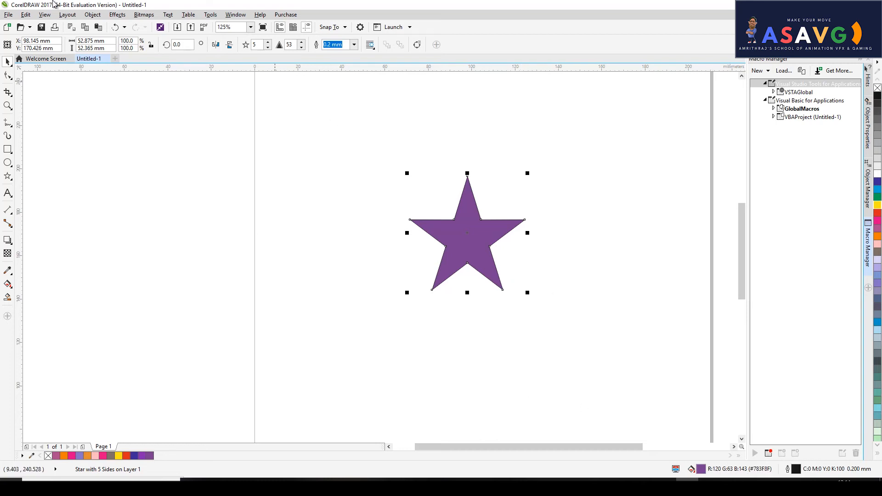
- Run the Replace Objects wizard again to replace any color model or palette in fills with the Lab color model
{"action": "left_click", "coordinate": [26, 15]}
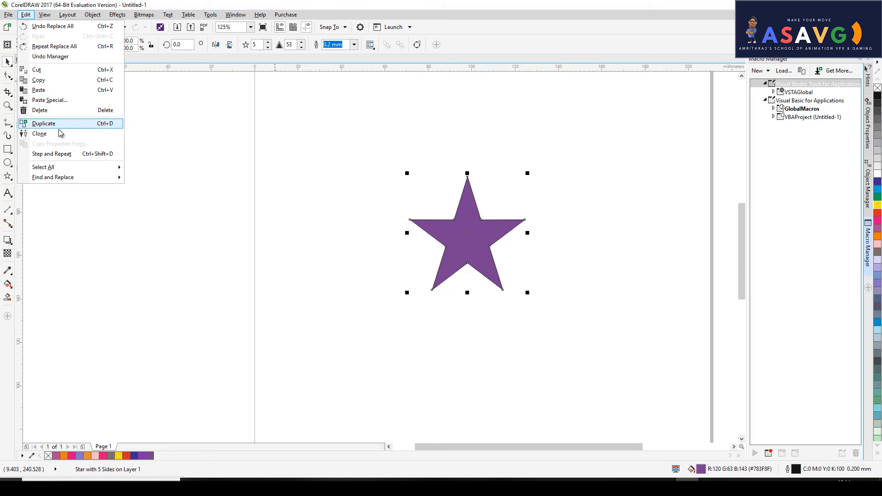
{"action": "mouse_move", "coordinate": [65, 177]}
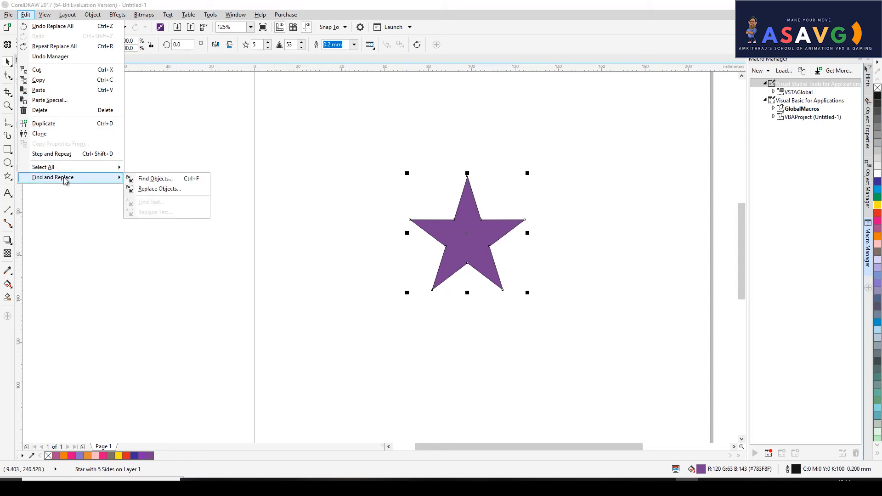
{"action": "left_click", "coordinate": [168, 190]}
{"action": "left_click", "coordinate": [435, 244]}
{"action": "left_click", "coordinate": [465, 328]}
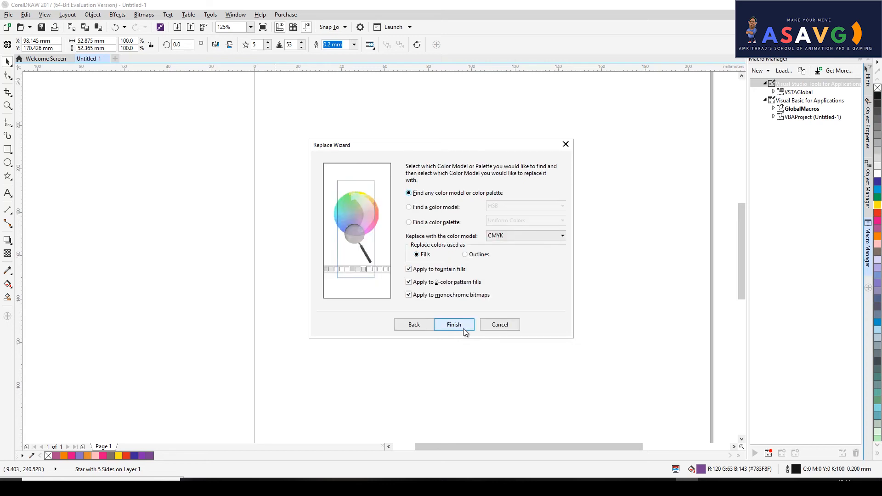
{"action": "left_click", "coordinate": [512, 236]}
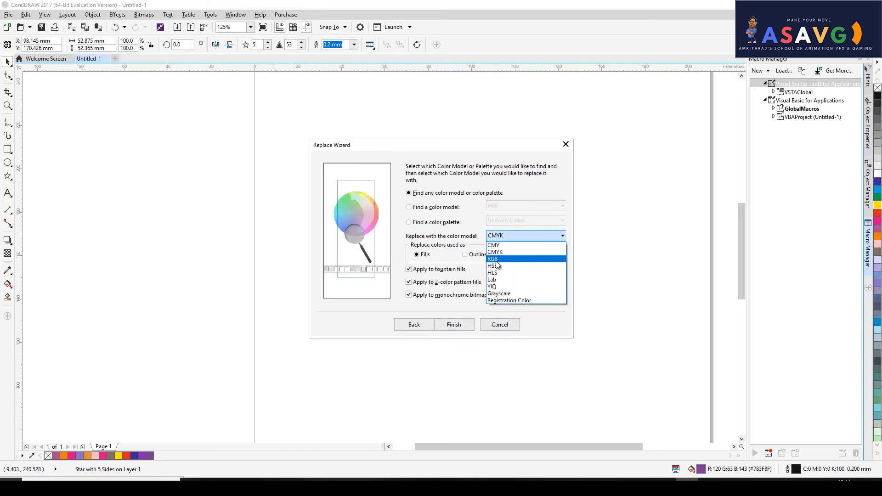
{"action": "left_click", "coordinate": [501, 279]}
{"action": "left_click", "coordinate": [463, 324]}
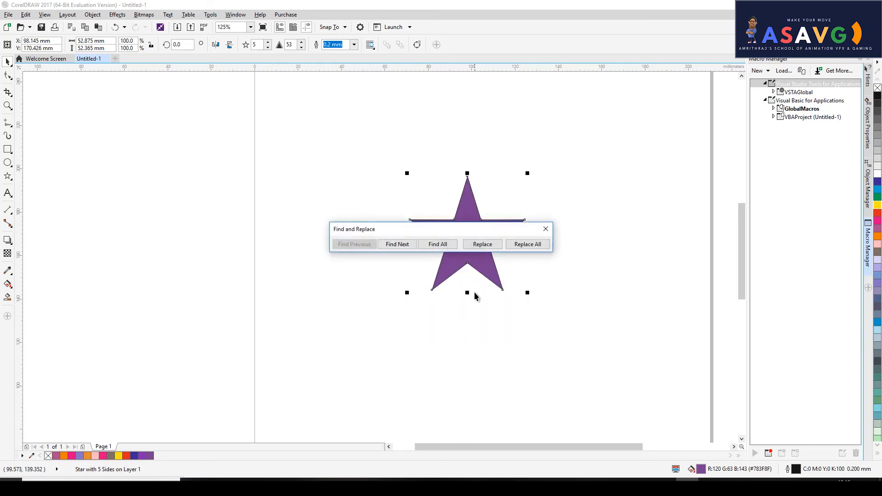
- Apply the color model replacement to all matches, close Find and Replace, and check the star's fill
{"action": "left_click", "coordinate": [528, 244]}
{"action": "left_click", "coordinate": [494, 269]}
{"action": "left_click", "coordinate": [545, 229]}
{"action": "left_click", "coordinate": [486, 263]}
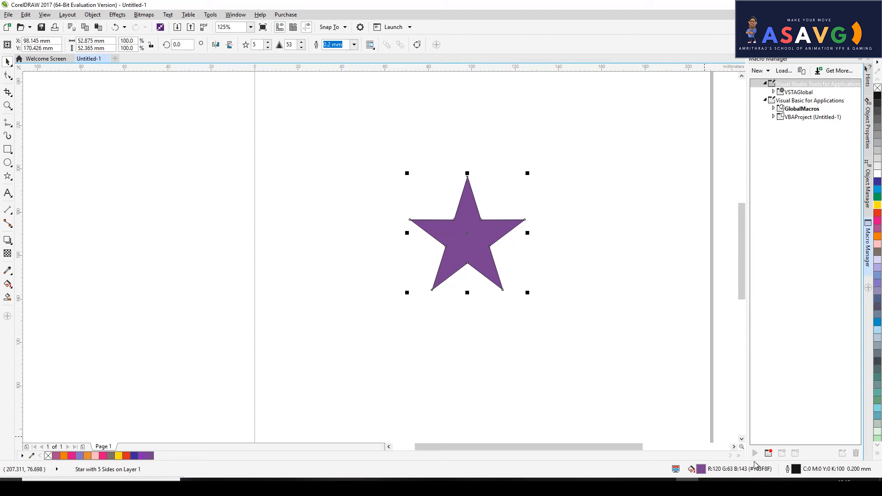
{"action": "scroll", "coordinate": [497, 316], "scroll_direction": "up", "scroll_amount": 2}
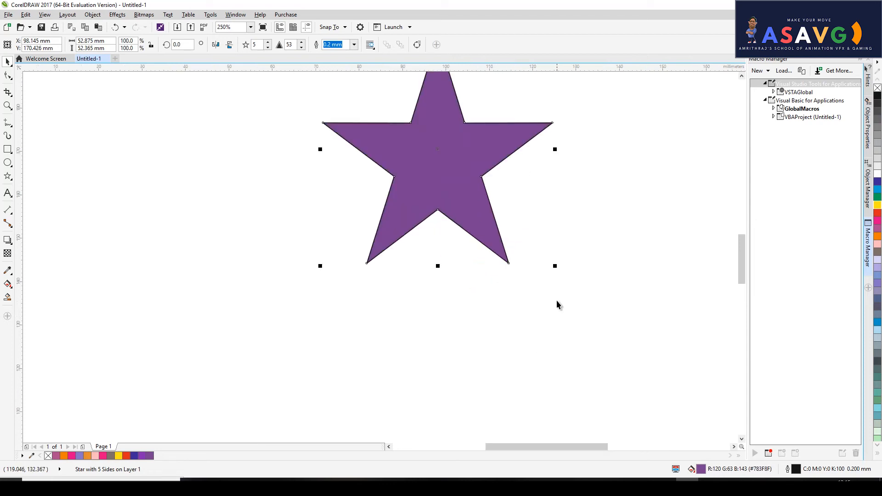
{"action": "scroll", "coordinate": [472, 274], "scroll_direction": "down", "scroll_amount": 4}
{"action": "scroll", "coordinate": [415, 287], "scroll_direction": "up", "scroll_amount": 2}
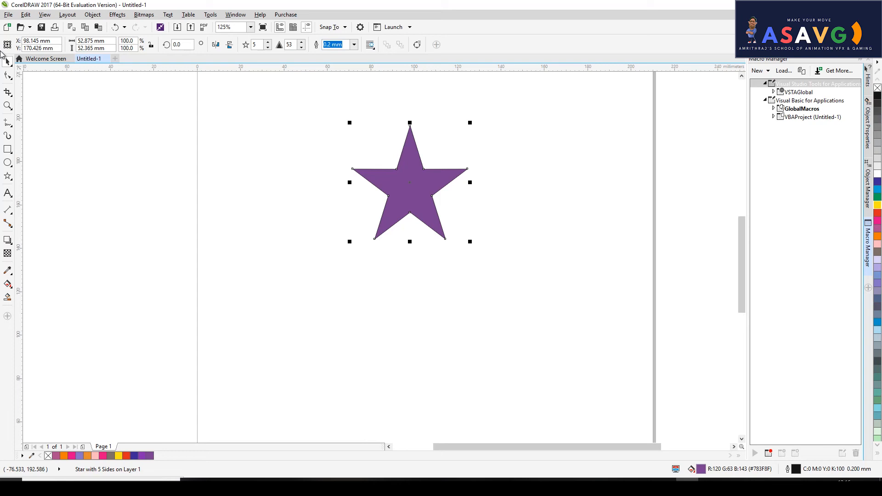
- Start publishing the drawing to PDF and open the PDF settings
{"action": "left_click", "coordinate": [9, 17]}
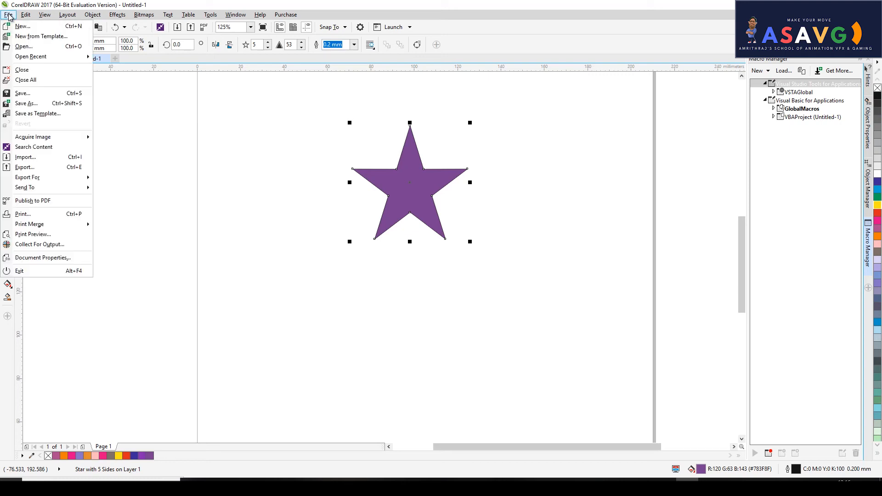
{"action": "left_click", "coordinate": [38, 204]}
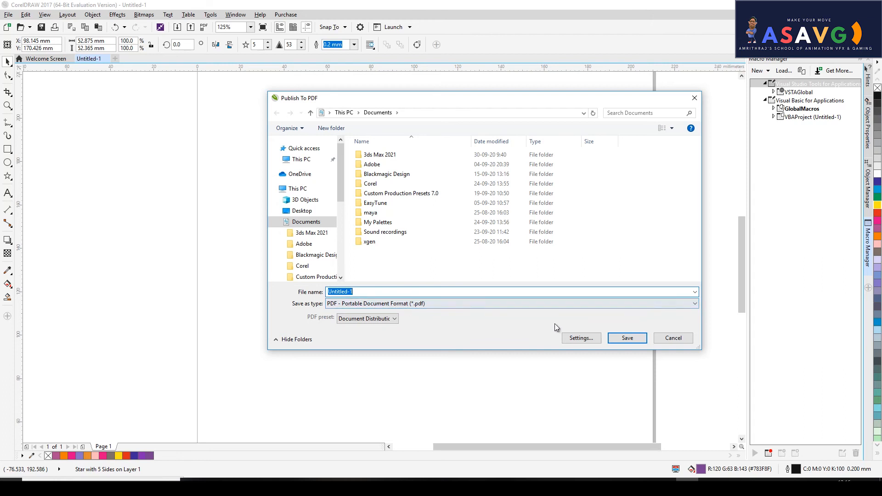
{"action": "left_click", "coordinate": [585, 340]}
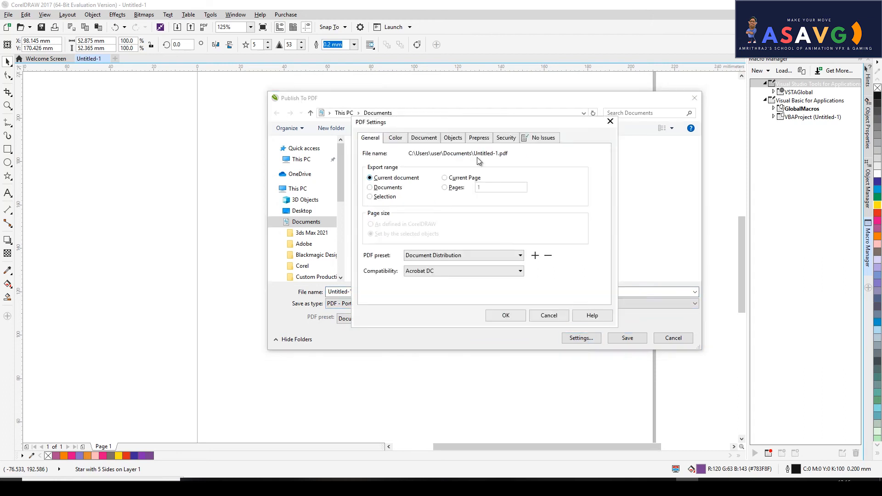
{"action": "left_click_drag", "start_coordinate": [422, 121], "coordinate": [335, 107]}
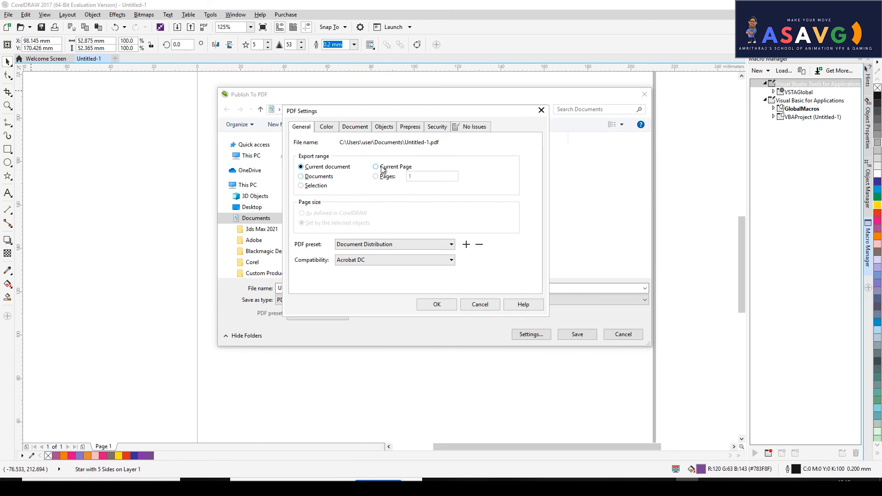
- Go through the PDF export range options and set the range to Current Page
{"action": "left_click", "coordinate": [323, 169]}
{"action": "left_click", "coordinate": [319, 178]}
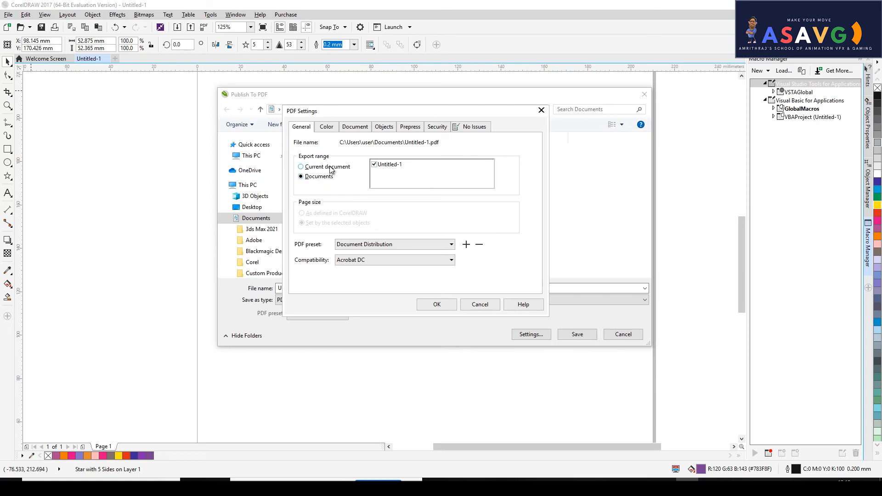
{"action": "left_click", "coordinate": [331, 169]}
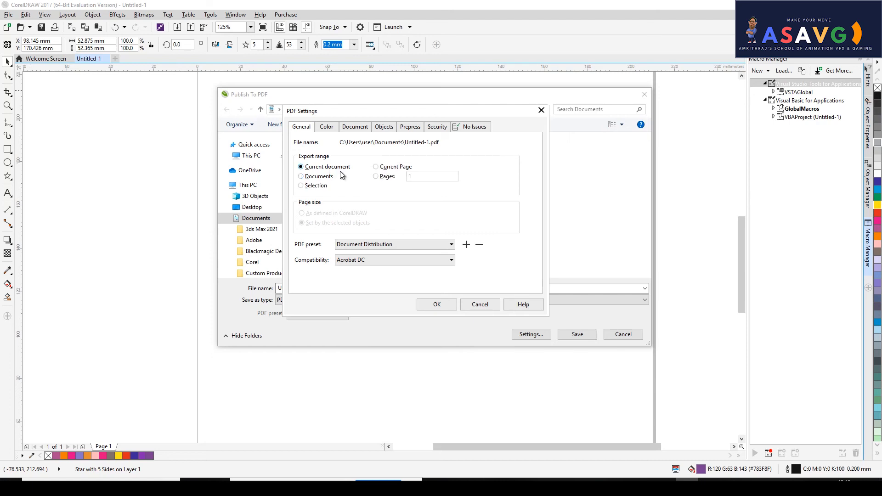
{"action": "left_click", "coordinate": [378, 179]}
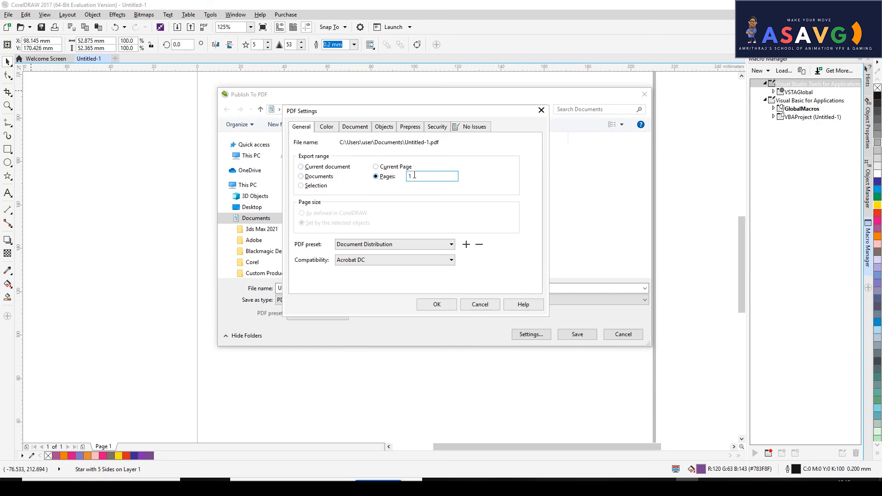
{"action": "left_click", "coordinate": [377, 167]}
- Review the PDF's color, document and object settings, including the available bitmap compression types
{"action": "left_click", "coordinate": [326, 128]}
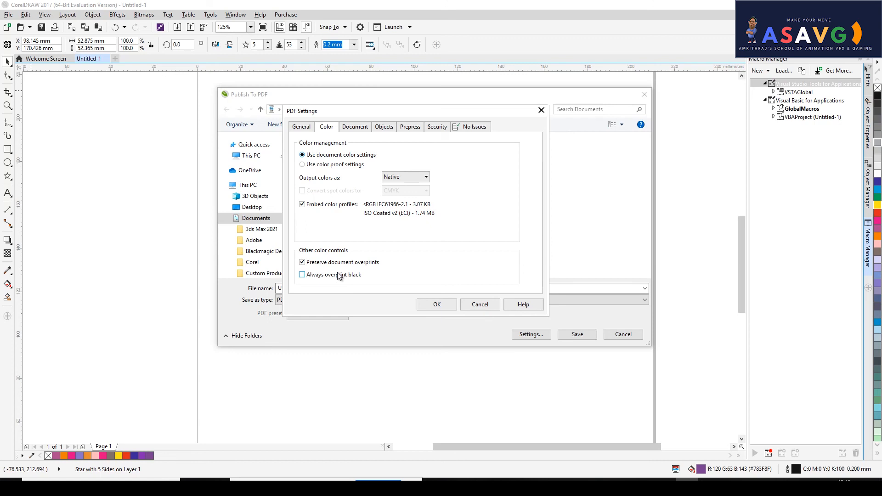
{"action": "left_click", "coordinate": [357, 130]}
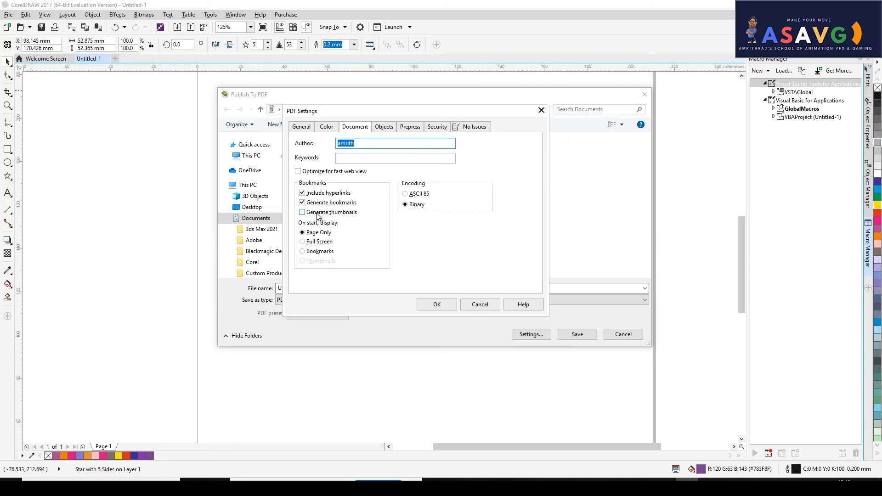
{"action": "left_click", "coordinate": [382, 127]}
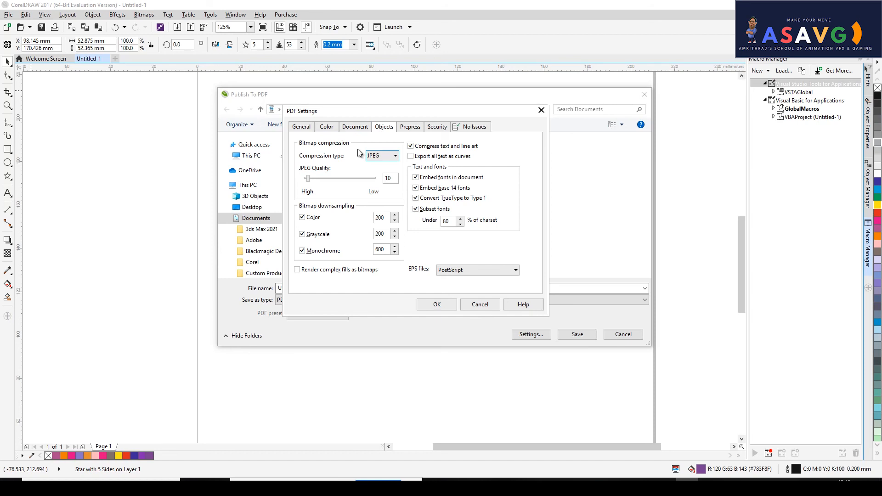
{"action": "left_click", "coordinate": [386, 159]}
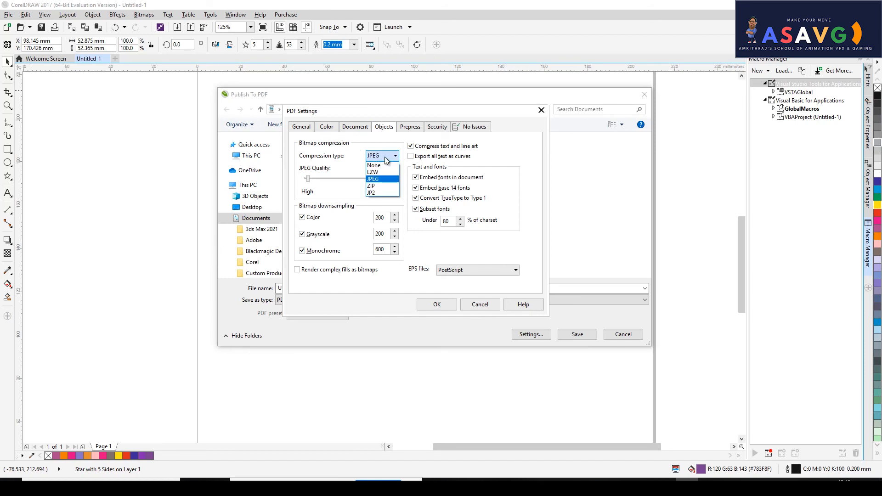
{"action": "left_click", "coordinate": [386, 159]}
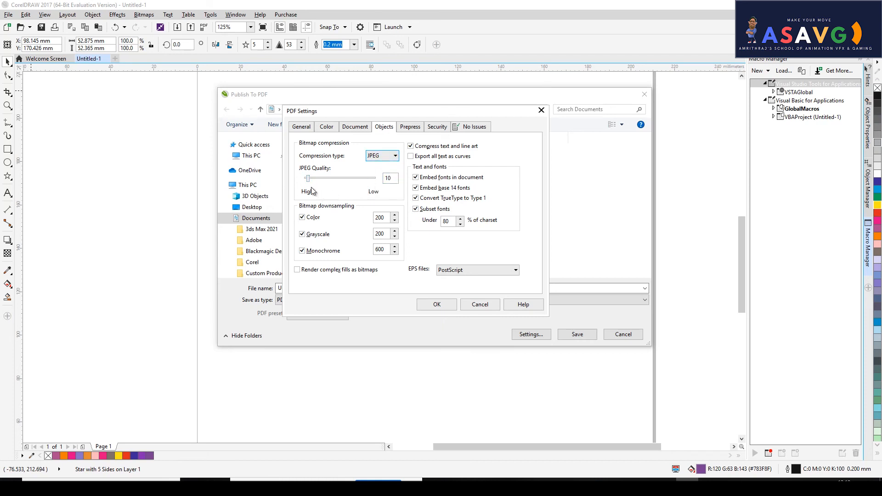
- Set the JPEG quality for the PDF's bitmap compression to 10
{"action": "mouse_move", "coordinate": [308, 178]}
{"action": "left_mouse_down"}
{"action": "mouse_move", "coordinate": [379, 183]}
{"action": "mouse_move", "coordinate": [309, 187]}
{"action": "left_mouse_up"}
{"action": "double_click", "coordinate": [389, 178]}
{"action": "type", "text": "9"}
{"action": "type", "text": "10"}
- Review the PDF's prepress and security settings, briefly enabling the open password option to view its fields
{"action": "left_click", "coordinate": [410, 128]}
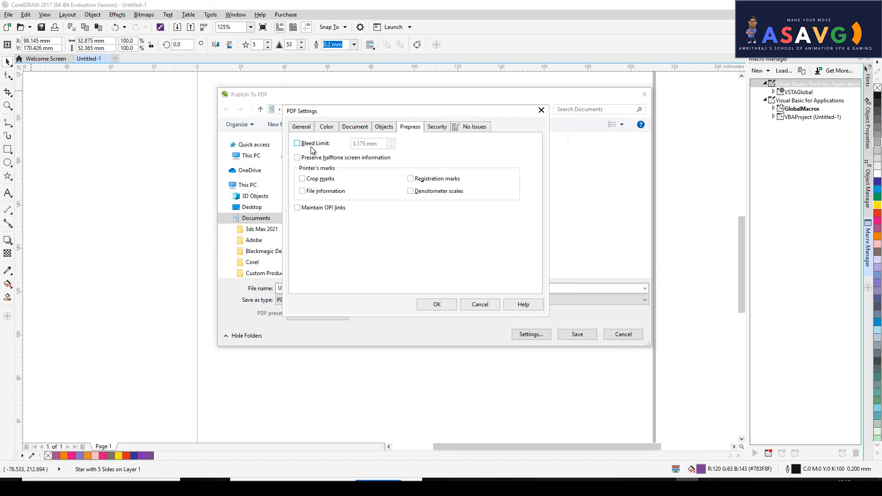
{"action": "left_click", "coordinate": [442, 129]}
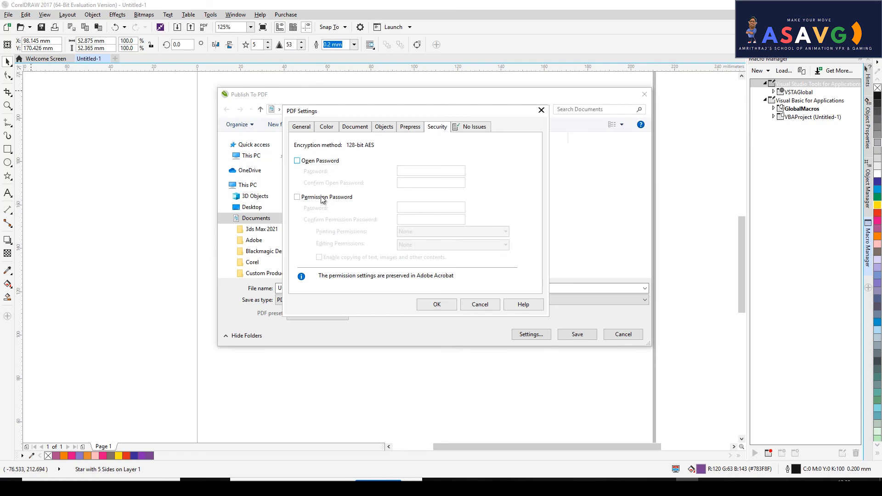
{"action": "left_click", "coordinate": [298, 161]}
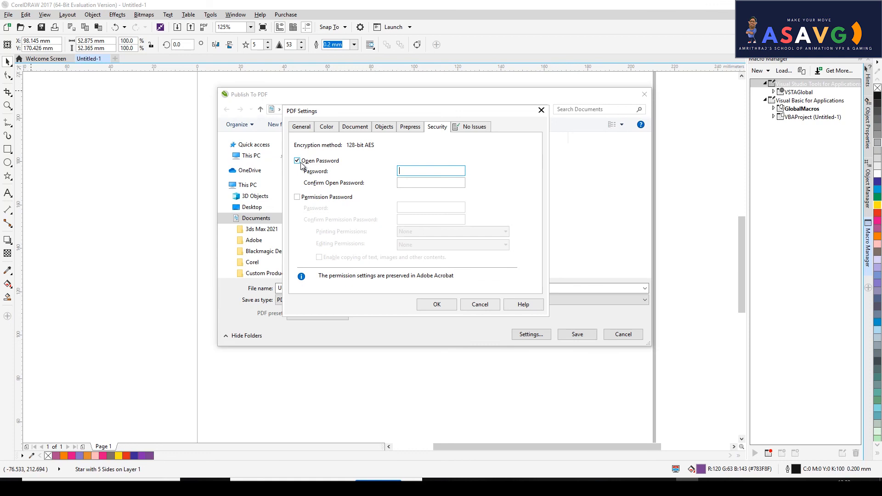
{"action": "left_click", "coordinate": [297, 160]}
- Enable the permission password option, try Low and High Resolution printing permissions, and set them back to None
{"action": "left_click", "coordinate": [297, 197]}
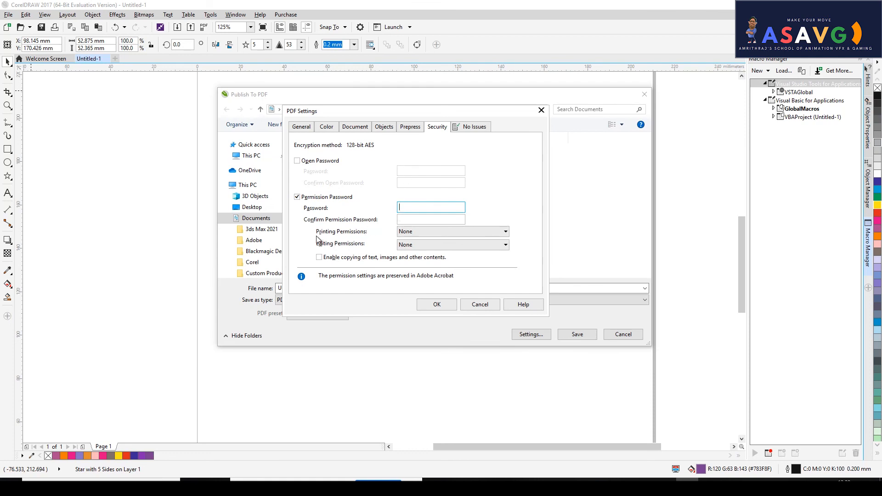
{"action": "left_click", "coordinate": [414, 232]}
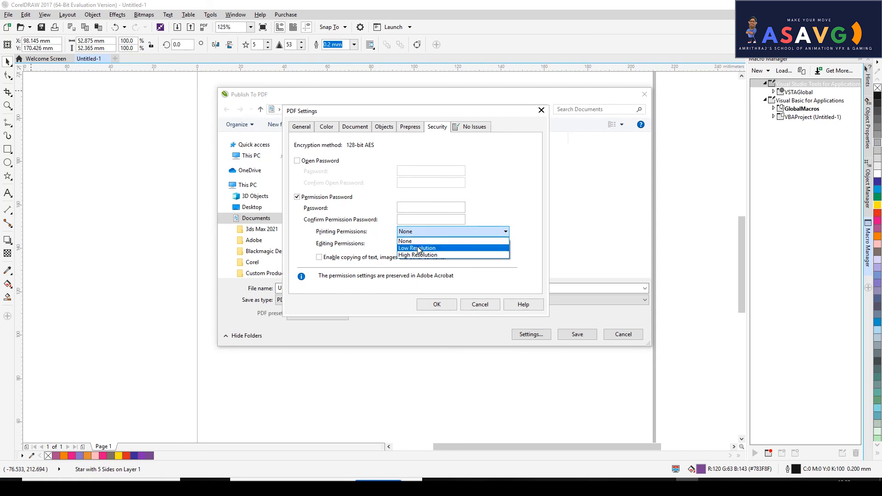
{"action": "left_click", "coordinate": [419, 248]}
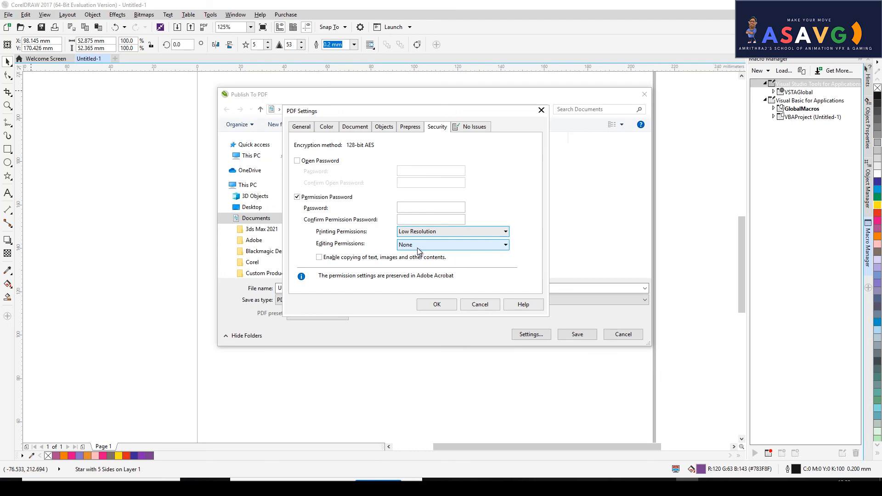
{"action": "left_click", "coordinate": [424, 233]}
{"action": "left_click", "coordinate": [424, 252]}
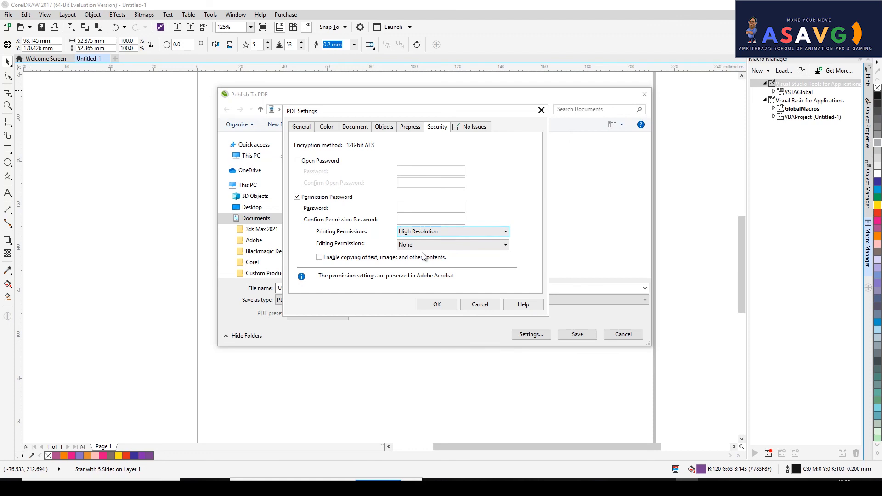
{"action": "left_click", "coordinate": [423, 233]}
{"action": "left_click", "coordinate": [420, 239]}
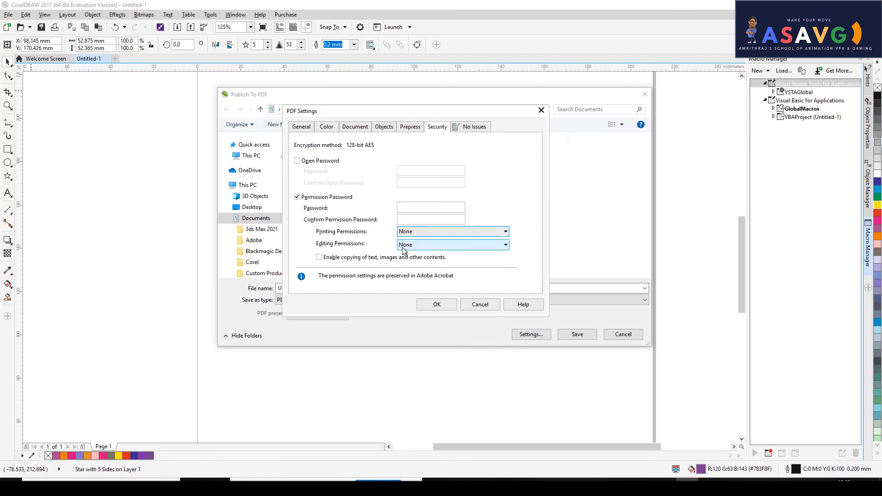
- Keep printing permissions at None and set editing permissions to Insert, Delete and Rotate pages
{"action": "left_click", "coordinate": [412, 232]}
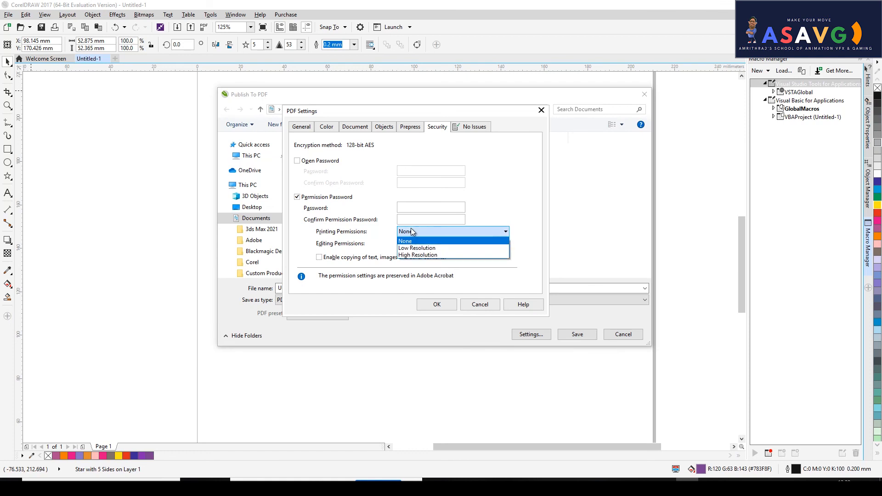
{"action": "left_click", "coordinate": [412, 233]}
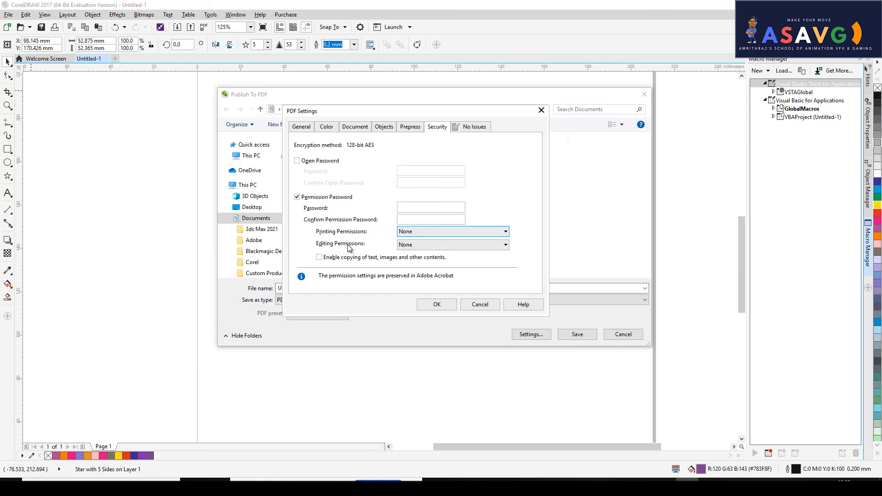
{"action": "left_click", "coordinate": [404, 246]}
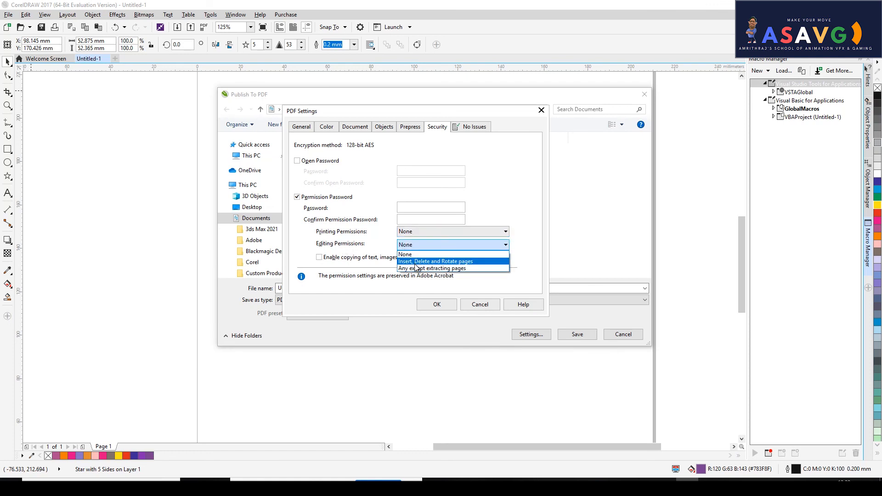
{"action": "left_click", "coordinate": [415, 262]}
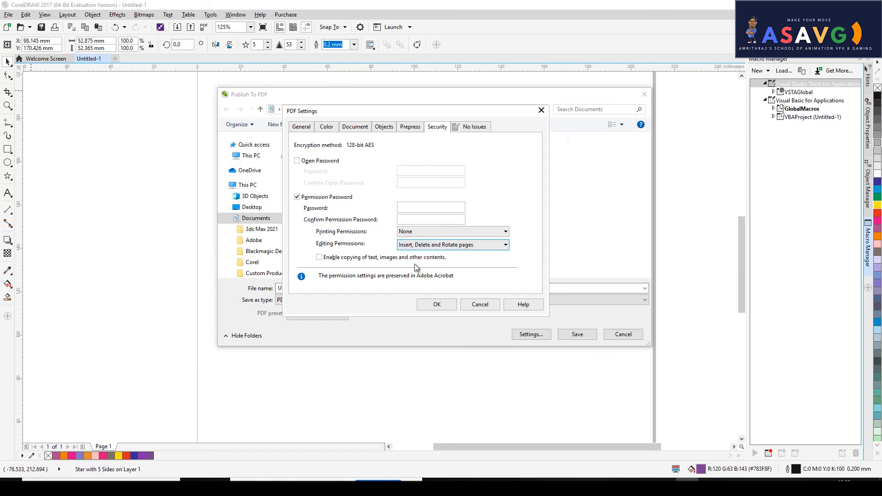
- Try the Any except extracting pages editing permission for the PDF, and set editing permissions back to None
{"action": "left_click", "coordinate": [419, 250]}
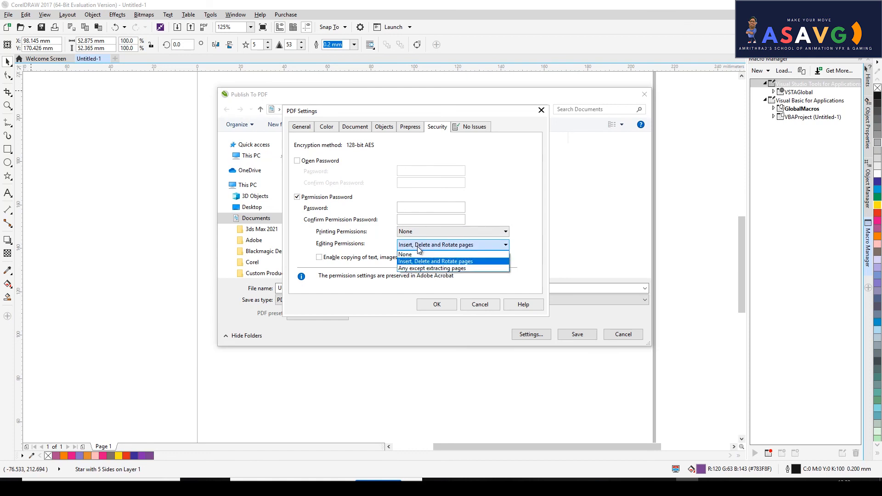
{"action": "left_click", "coordinate": [412, 269]}
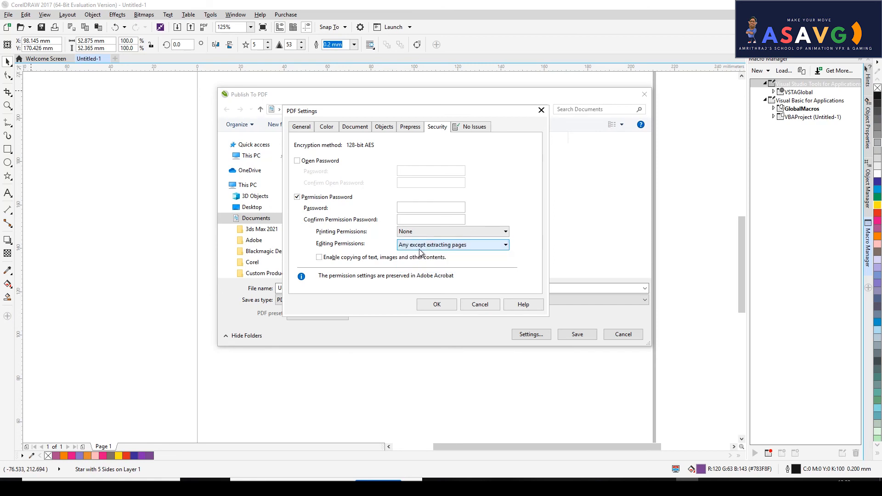
{"action": "left_click", "coordinate": [319, 257]}
{"action": "left_click", "coordinate": [448, 245]}
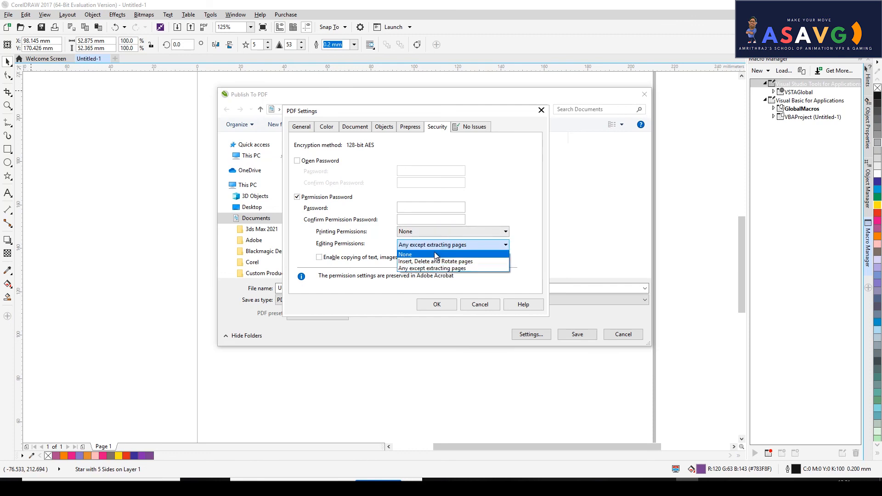
{"action": "left_click", "coordinate": [435, 255]}
- Turn off the PDF's permission password option and enable the open password option instead
{"action": "left_click", "coordinate": [409, 207]}
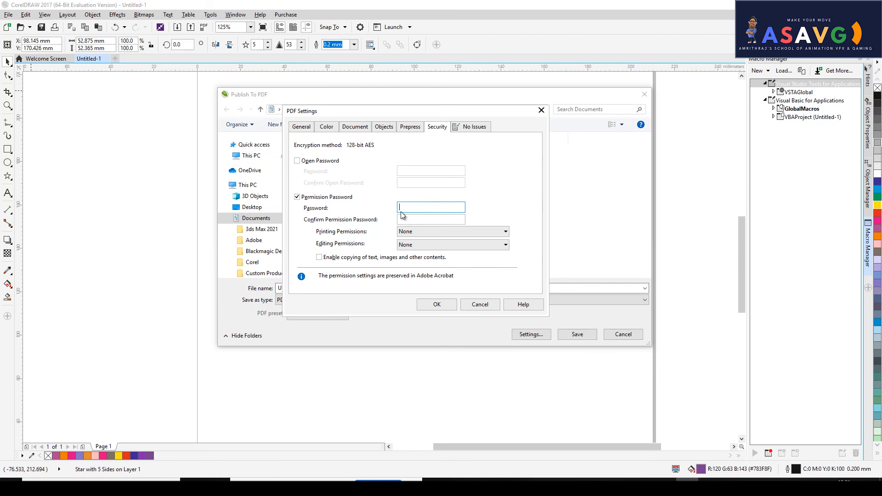
{"action": "left_click", "coordinate": [298, 197]}
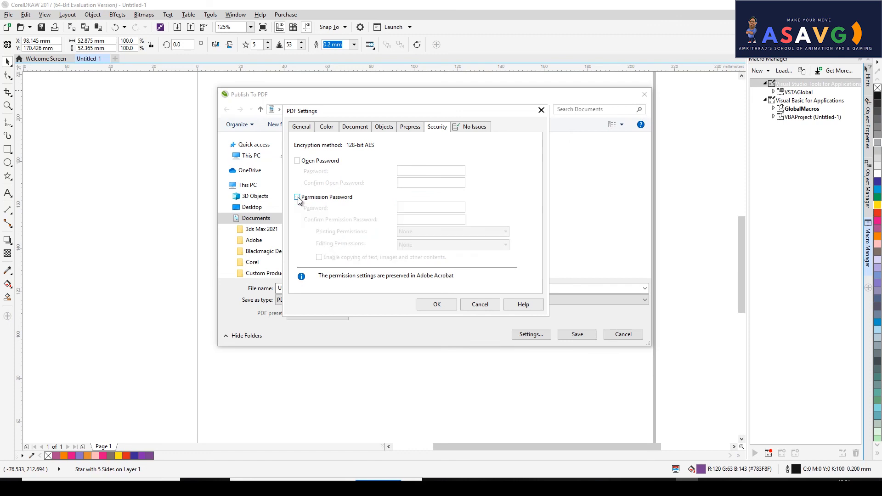
{"action": "left_click", "coordinate": [297, 160]}
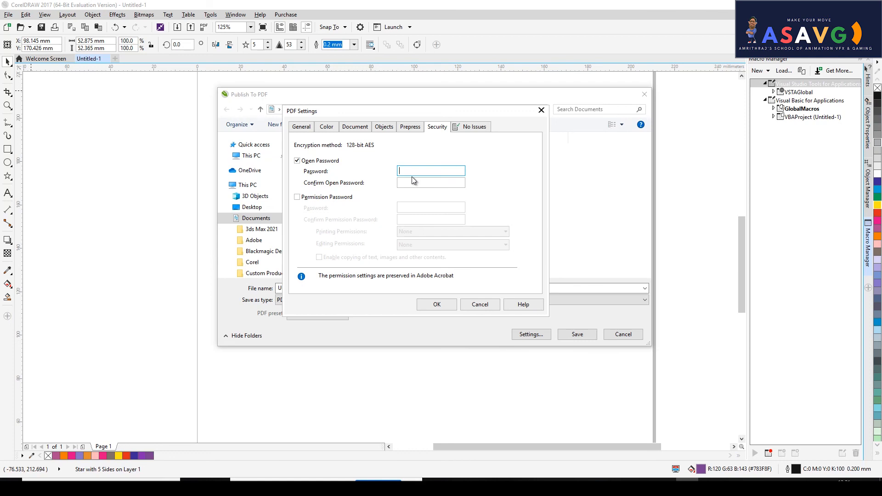
{"action": "left_click", "coordinate": [297, 160]}
{"action": "left_click", "coordinate": [298, 159]}
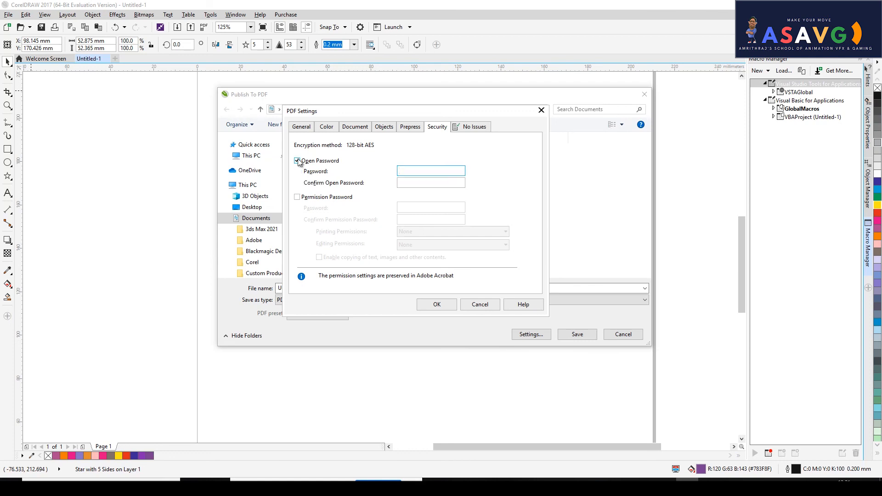